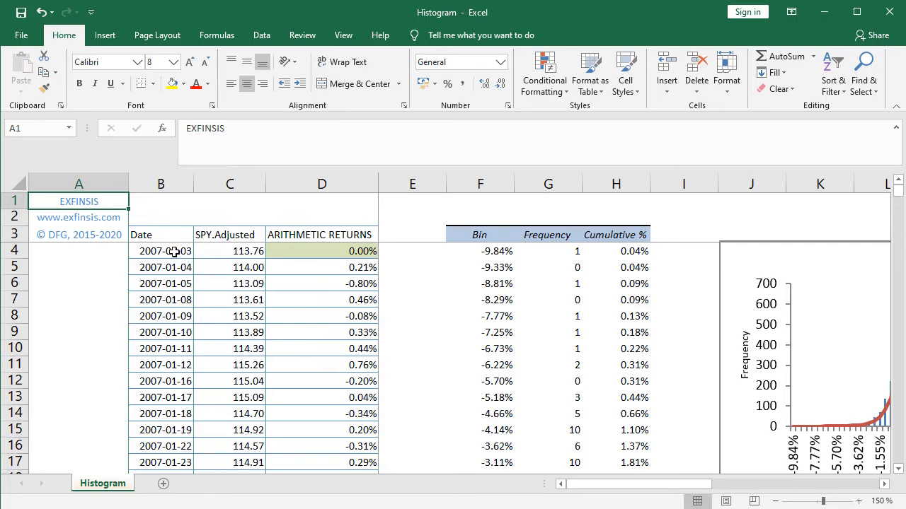
Step: Examine the extent of the SPY dates in column B and the arithmetic return formulas in D4 to D6
{"action": "left_click", "coordinate": [174, 252]}
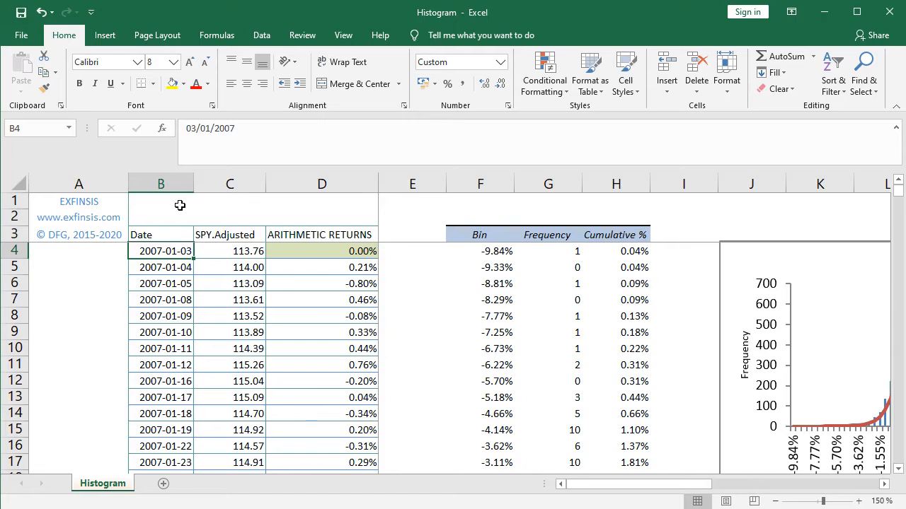
{"action": "key", "text": "ctrl+Down"}
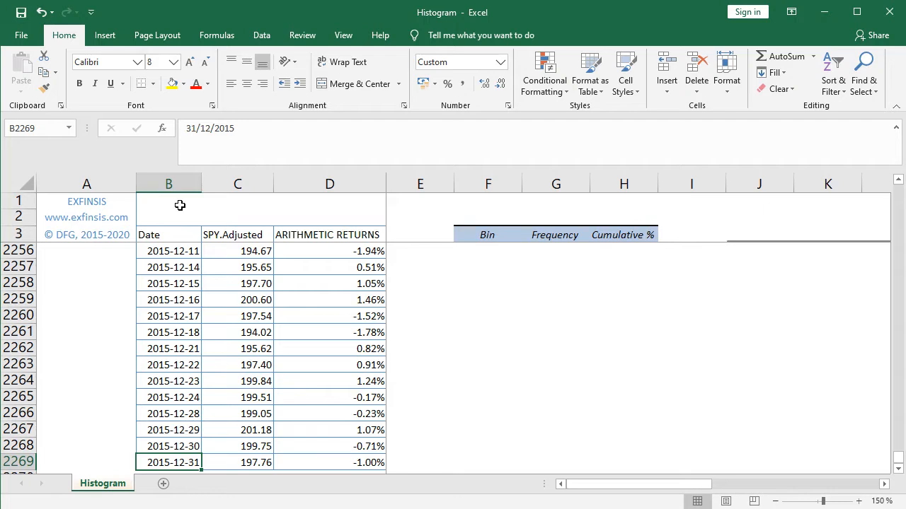
{"action": "key", "text": "ctrl+Up"}
{"action": "key", "text": "Down"}
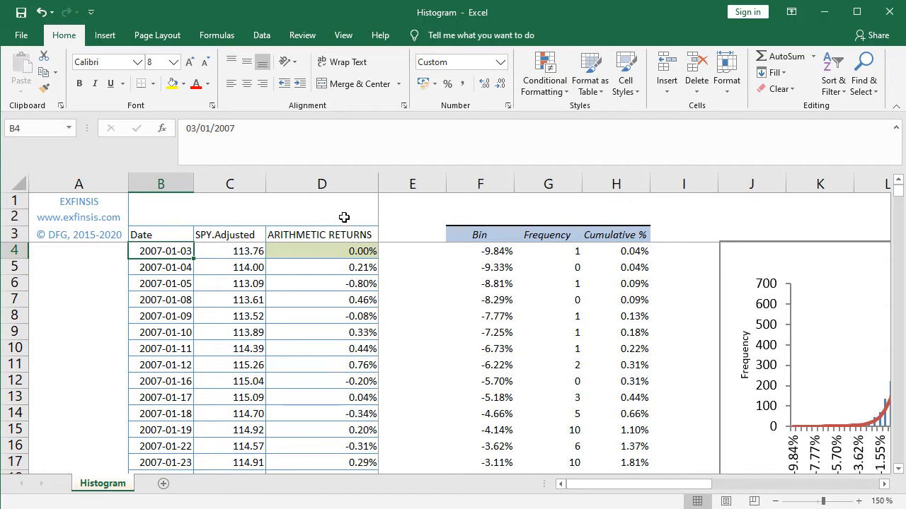
{"action": "left_click", "coordinate": [312, 252]}
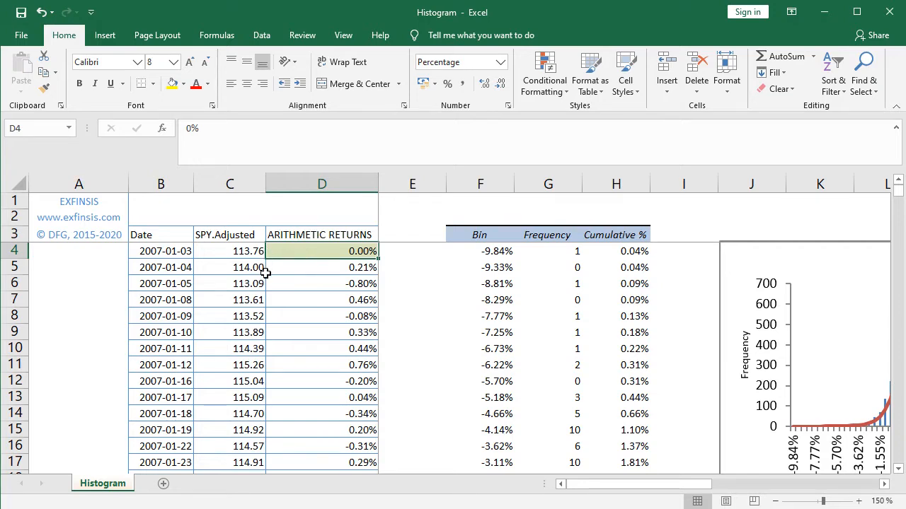
{"action": "left_click", "coordinate": [323, 263]}
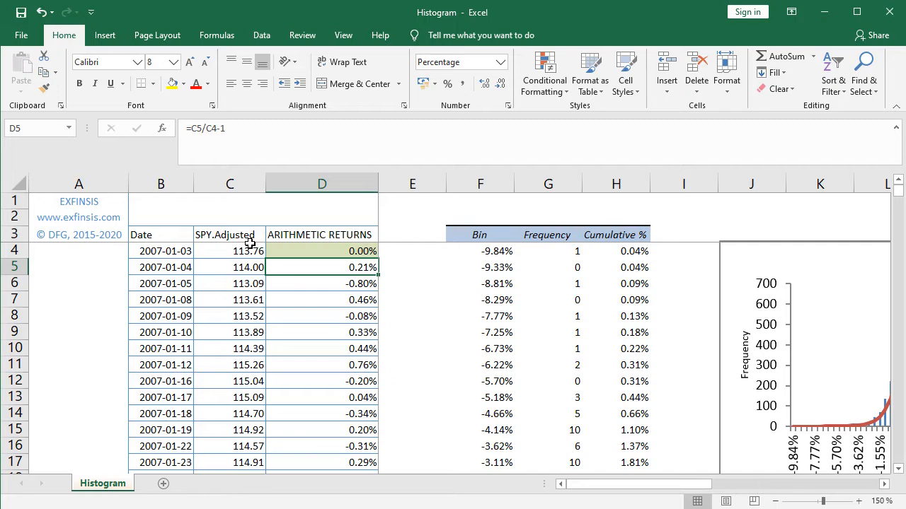
{"action": "left_click", "coordinate": [326, 284]}
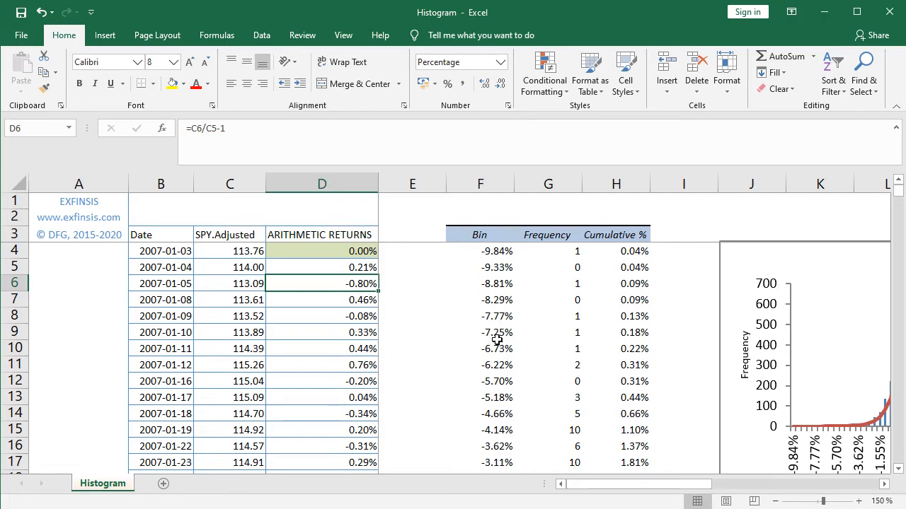
Step: Examine the first and last entries of the Bin and Cumulative % columns in the existing histogram table
{"action": "left_click", "coordinate": [492, 252]}
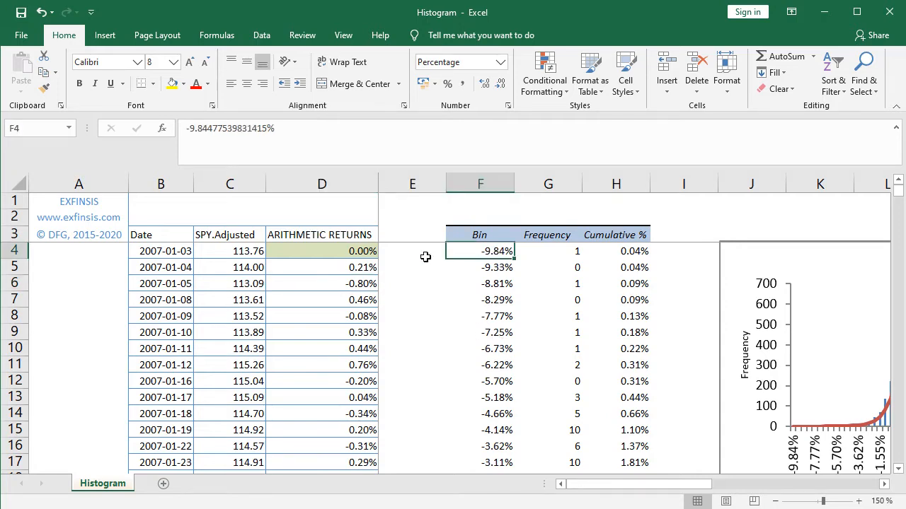
{"action": "key", "text": "ctrl+Down"}
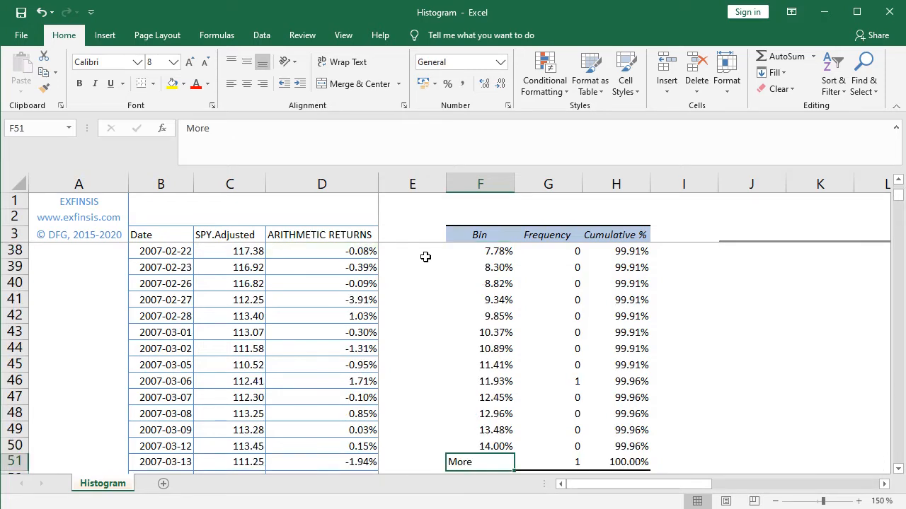
{"action": "key", "text": "ctrl+Up"}
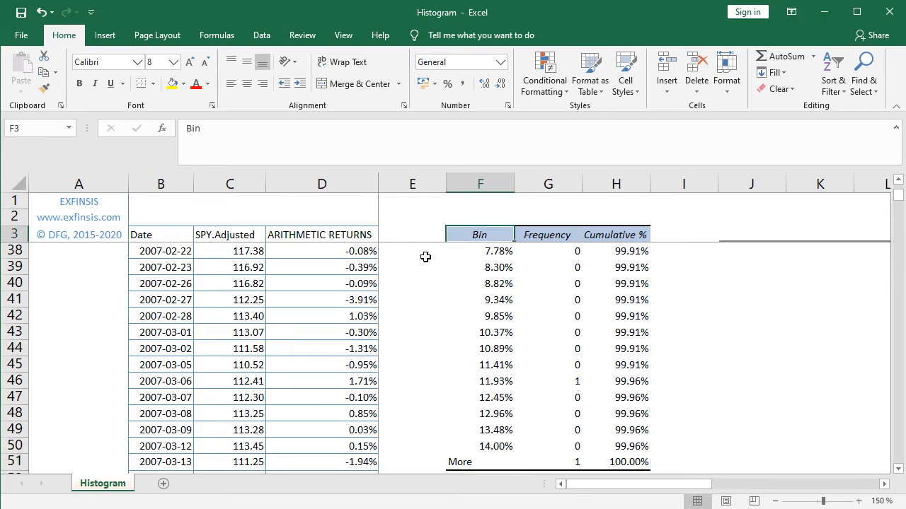
{"action": "key", "text": "Down"}
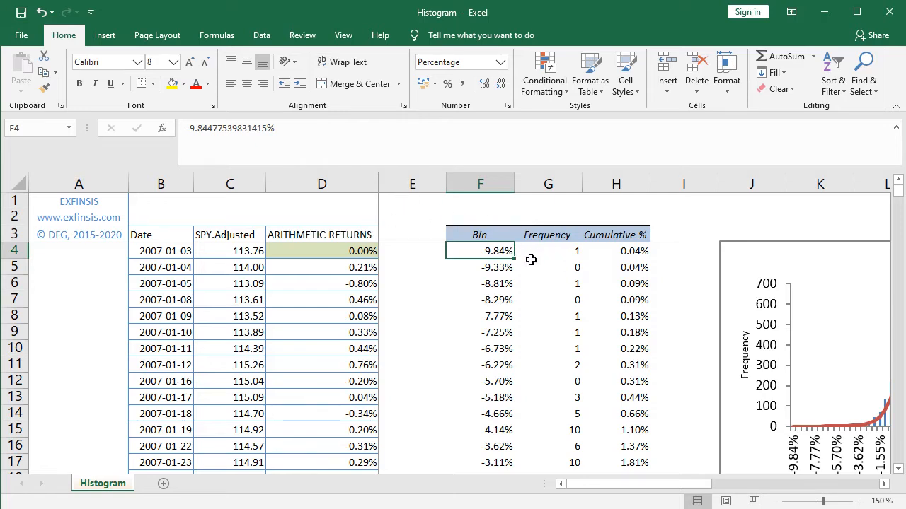
{"action": "left_click", "coordinate": [617, 251]}
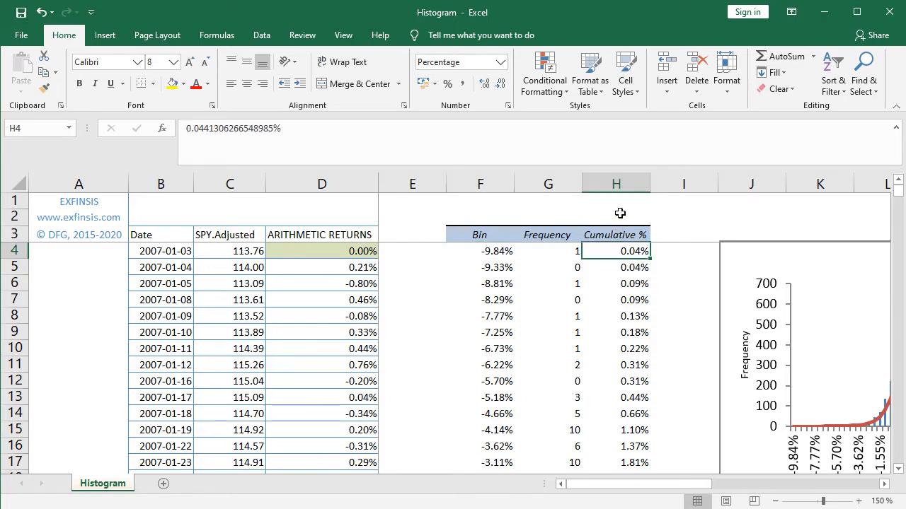
{"action": "key", "text": "ctrl+Down"}
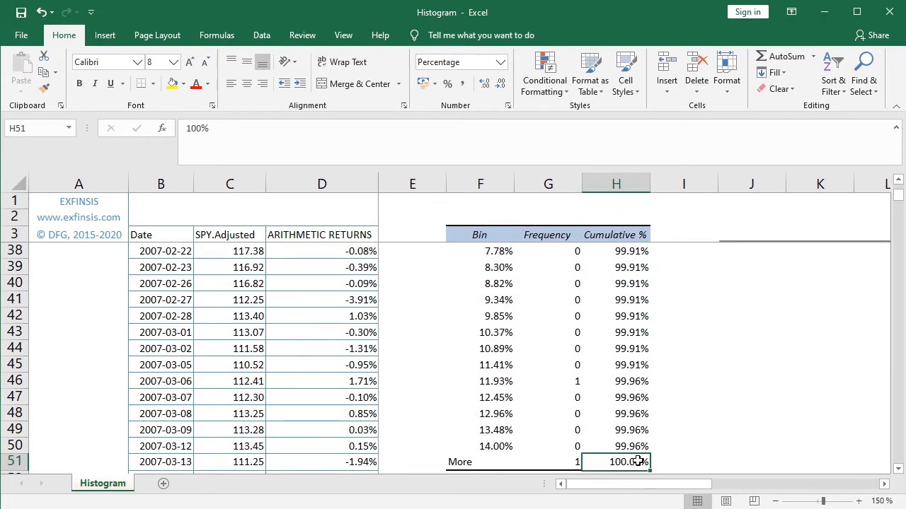
{"action": "key", "text": "ctrl+Up"}
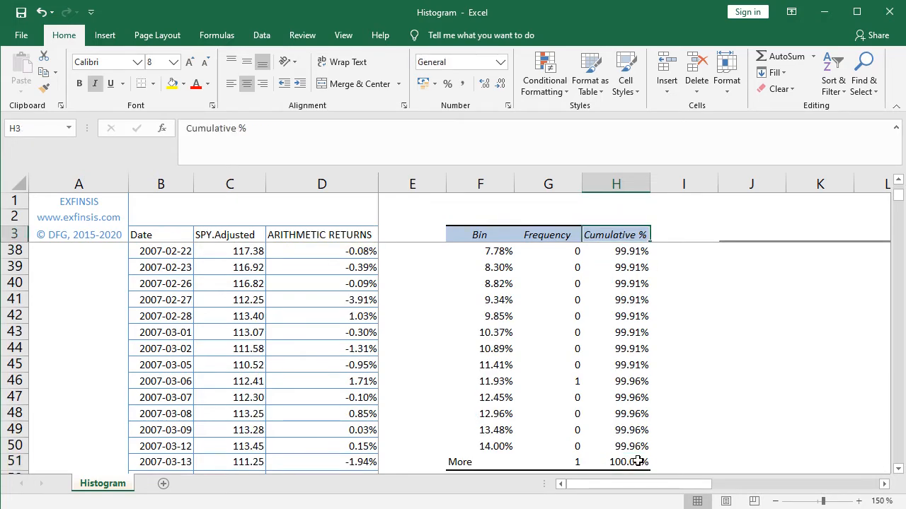
{"action": "key", "text": "Down"}
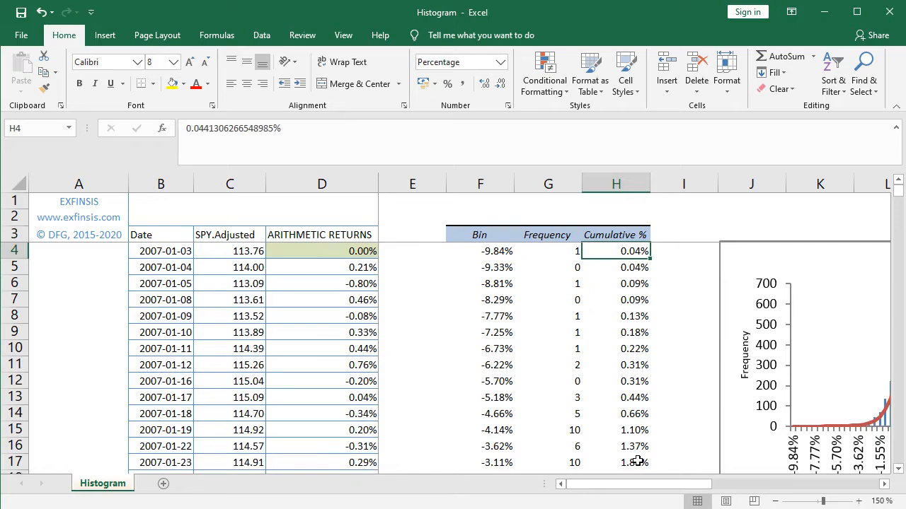
Step: Examine the existing histogram chart with its frequency bars, cumulative curve and axes, and return to the frequency table
{"action": "left_click", "coordinate": [884, 484]}
{"action": "left_click", "coordinate": [884, 484]}
{"action": "left_click", "coordinate": [884, 485]}
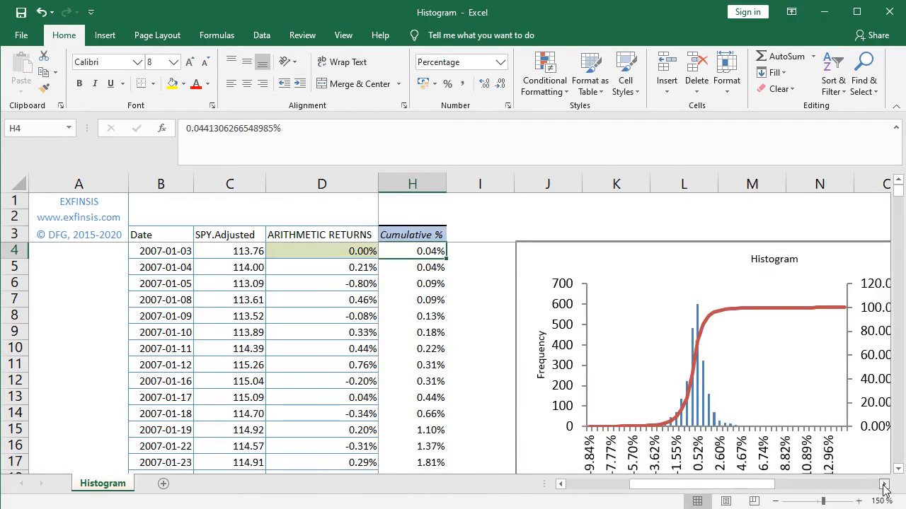
{"action": "left_click", "coordinate": [884, 484]}
{"action": "left_click", "coordinate": [884, 484]}
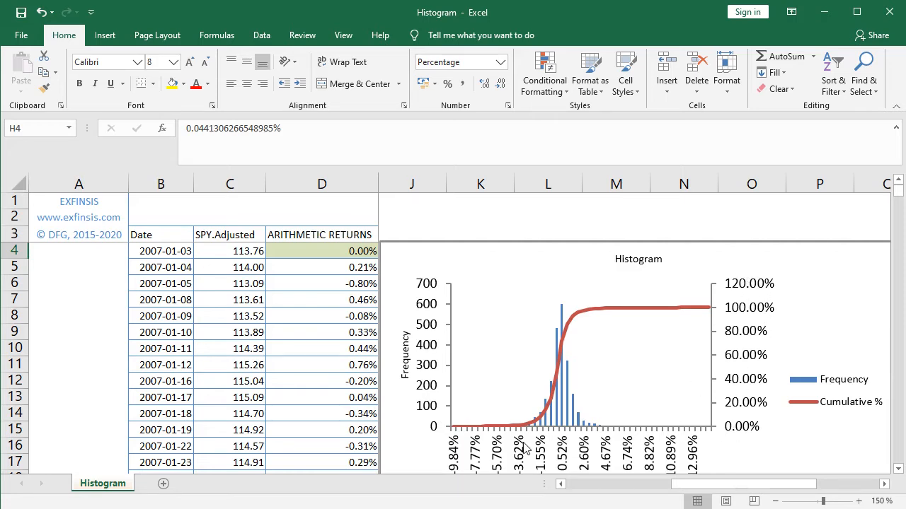
{"action": "left_click", "coordinate": [898, 469]}
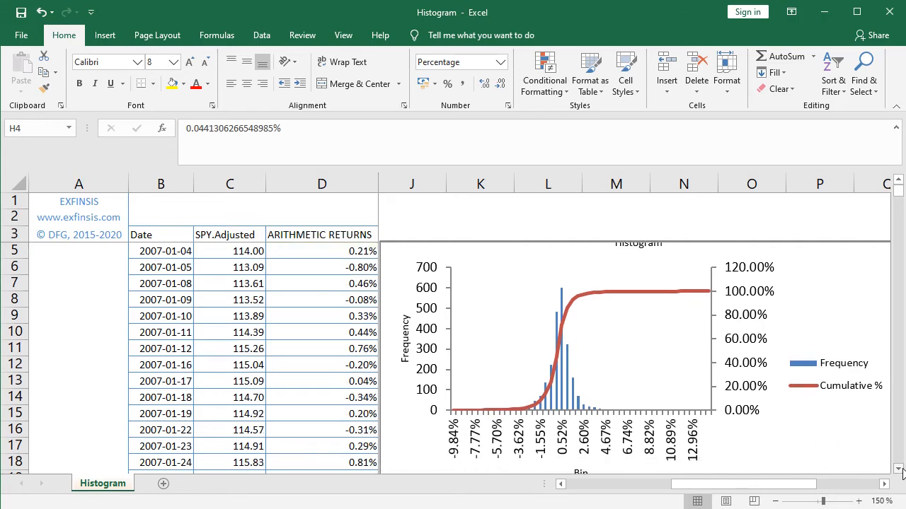
{"action": "left_click", "coordinate": [898, 468]}
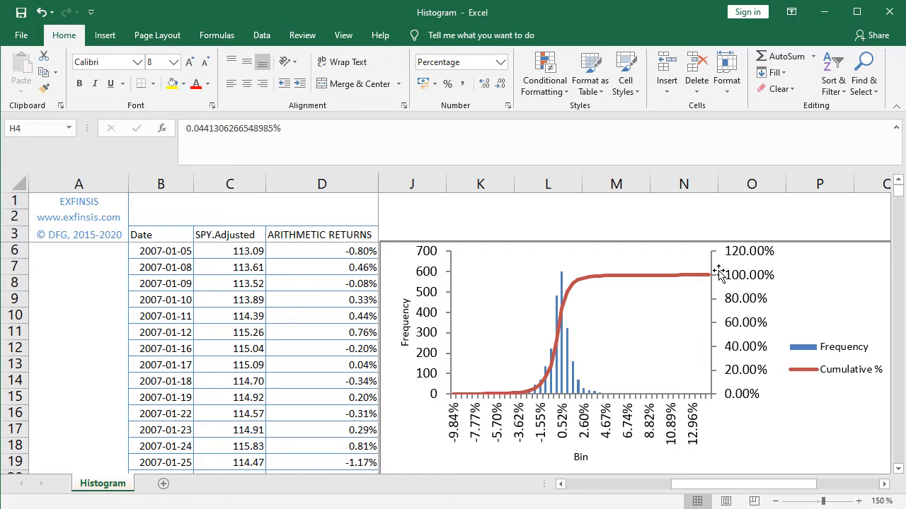
{"action": "left_click", "coordinate": [897, 182]}
{"action": "left_click", "coordinate": [898, 181]}
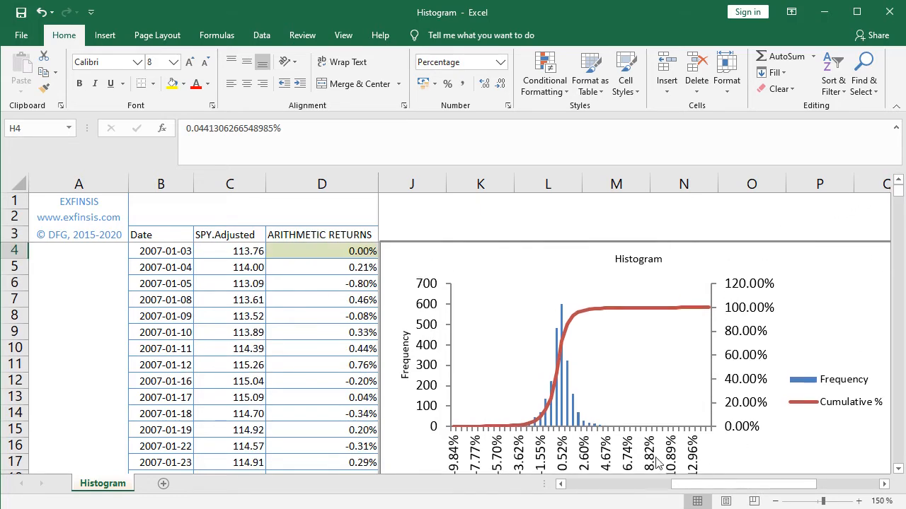
{"action": "left_click", "coordinate": [561, 484]}
{"action": "left_click", "coordinate": [560, 484]}
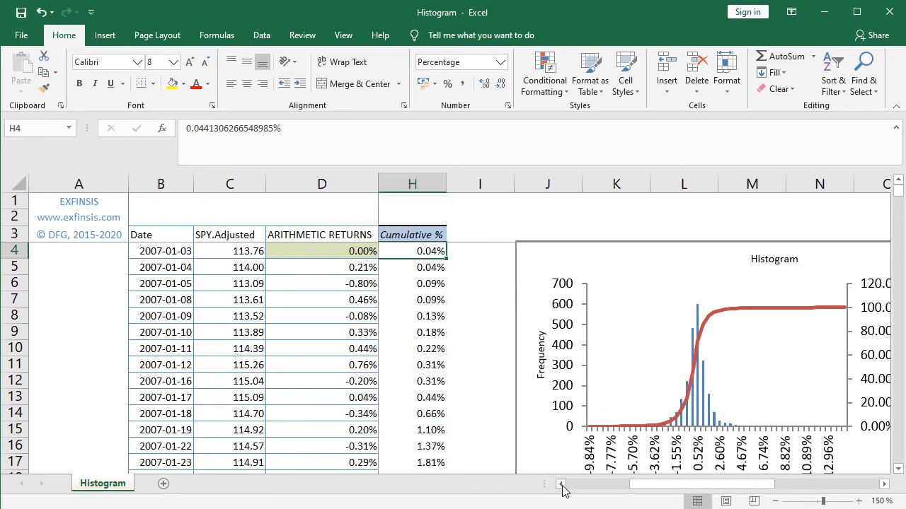
{"action": "left_click", "coordinate": [560, 484]}
{"action": "left_click", "coordinate": [561, 484]}
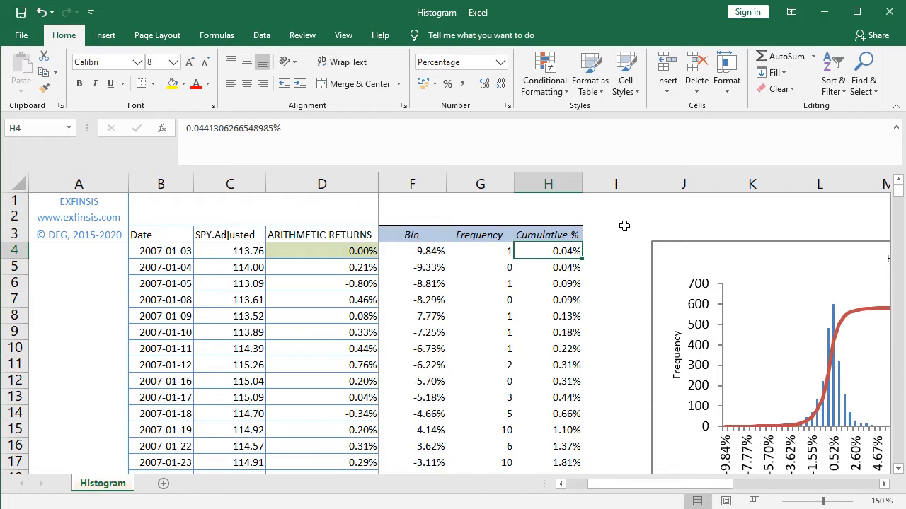
Step: Insert three blank columns at column I, between the Cumulative % column and the histogram chart
{"action": "left_click", "coordinate": [614, 182]}
{"action": "right_click", "coordinate": [615, 184]}
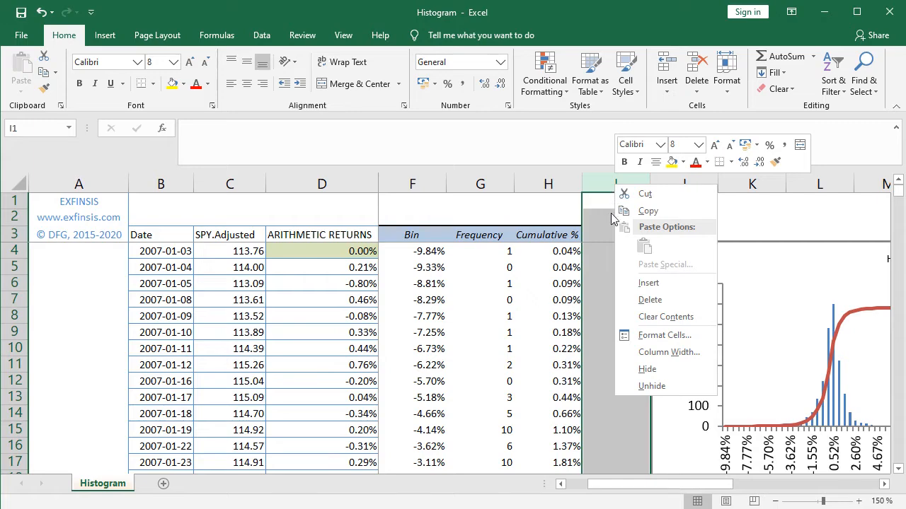
{"action": "left_click", "coordinate": [648, 283]}
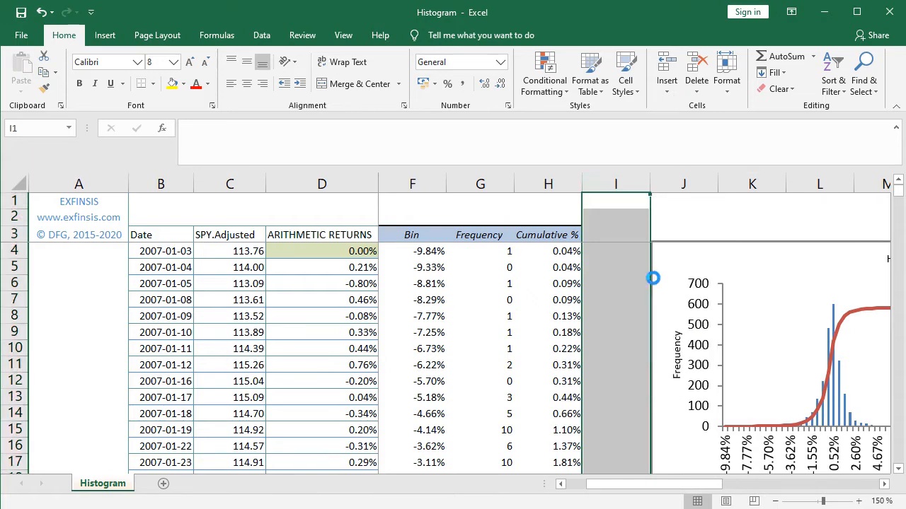
{"action": "right_click", "coordinate": [603, 176]}
{"action": "left_click", "coordinate": [640, 278]}
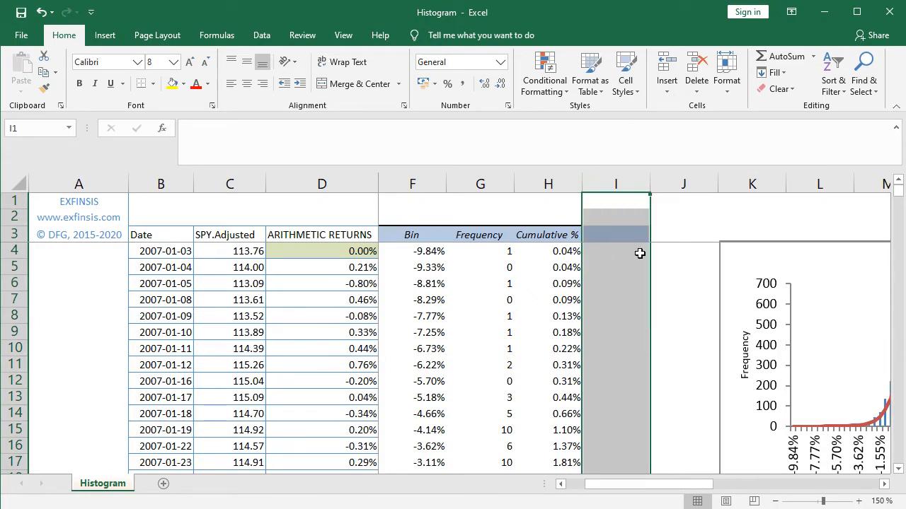
{"action": "right_click", "coordinate": [606, 179]}
{"action": "left_click", "coordinate": [627, 281]}
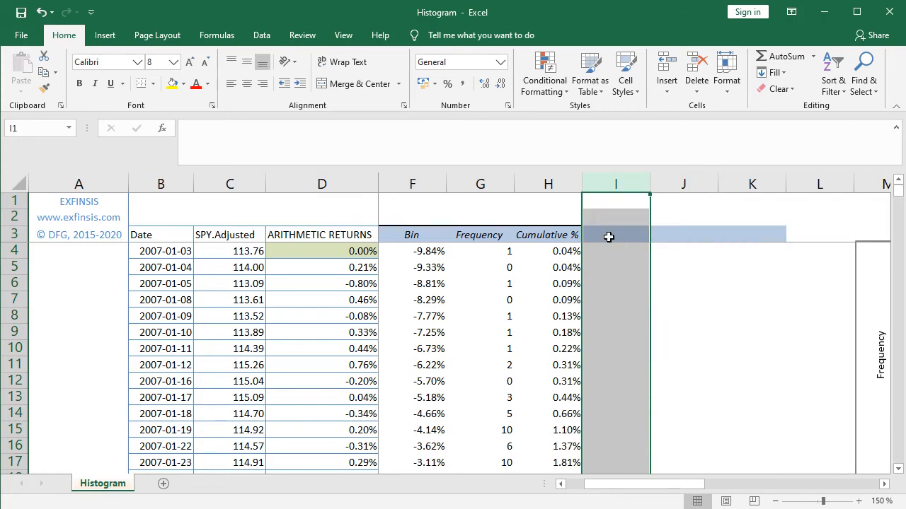
Step: Start the Histogram tool from Data Analysis with cell I3 selected
{"action": "left_click", "coordinate": [606, 234]}
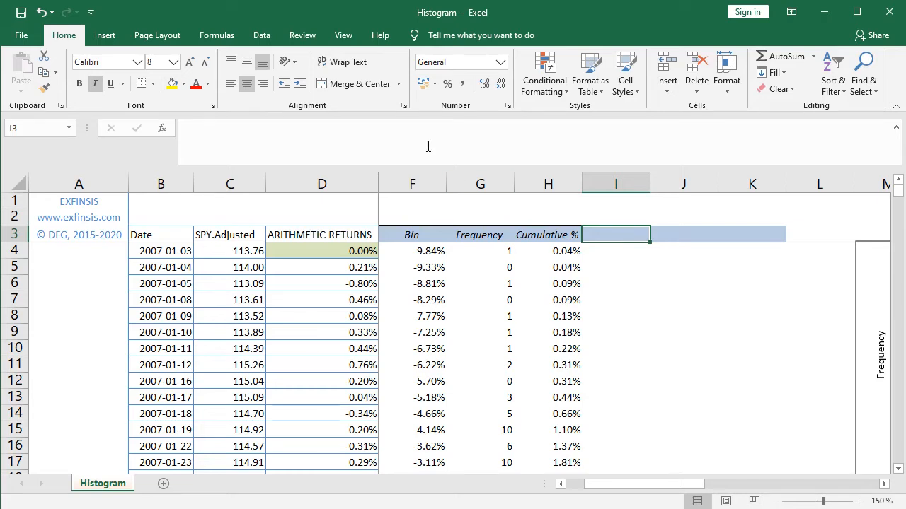
{"action": "left_click", "coordinate": [260, 41]}
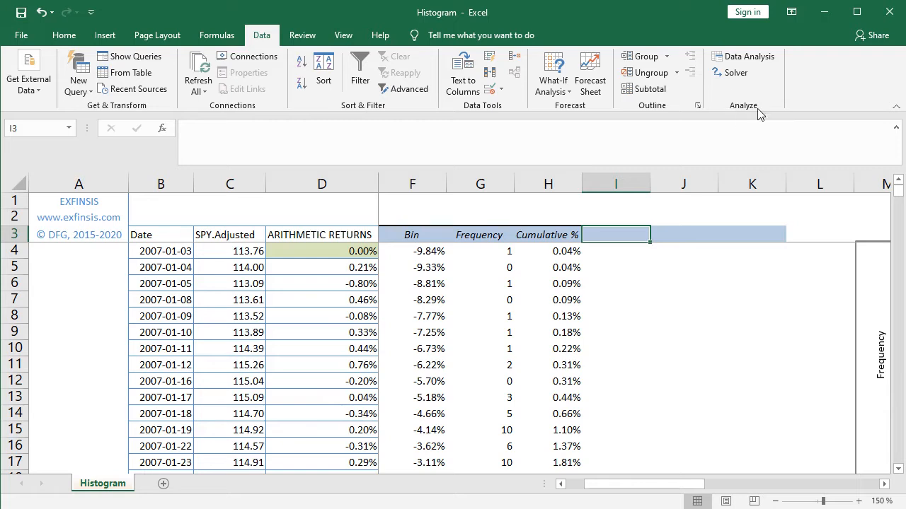
{"action": "left_click", "coordinate": [750, 58]}
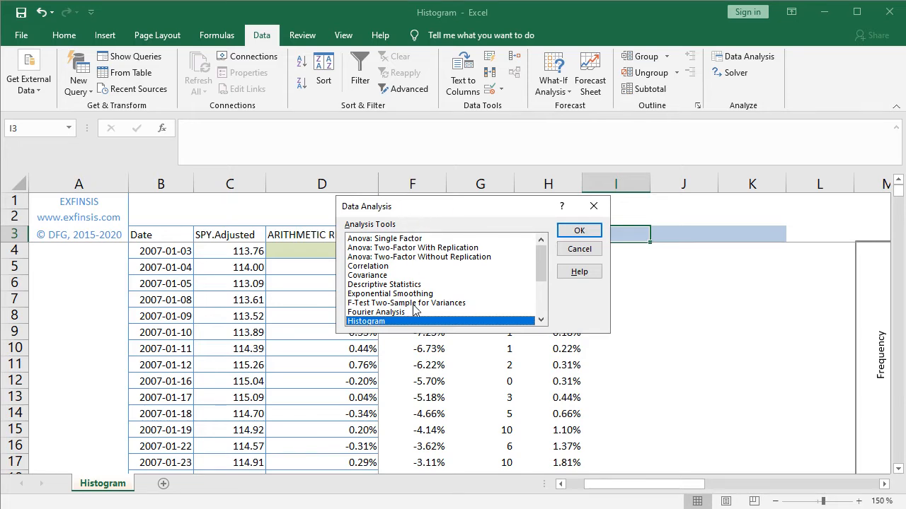
{"action": "left_click", "coordinate": [580, 232]}
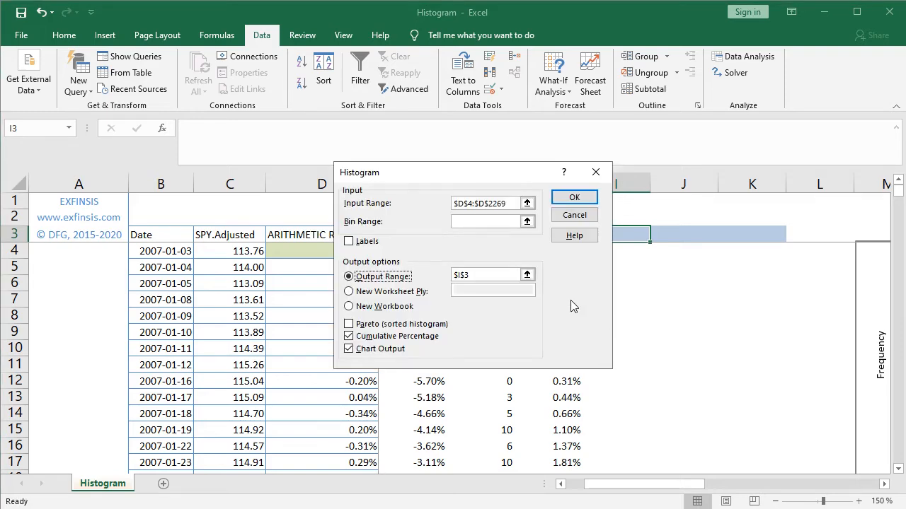
Step: Set the histogram's input range to the arithmetic returns in $D$4:$D$2269
{"action": "left_click", "coordinate": [527, 203]}
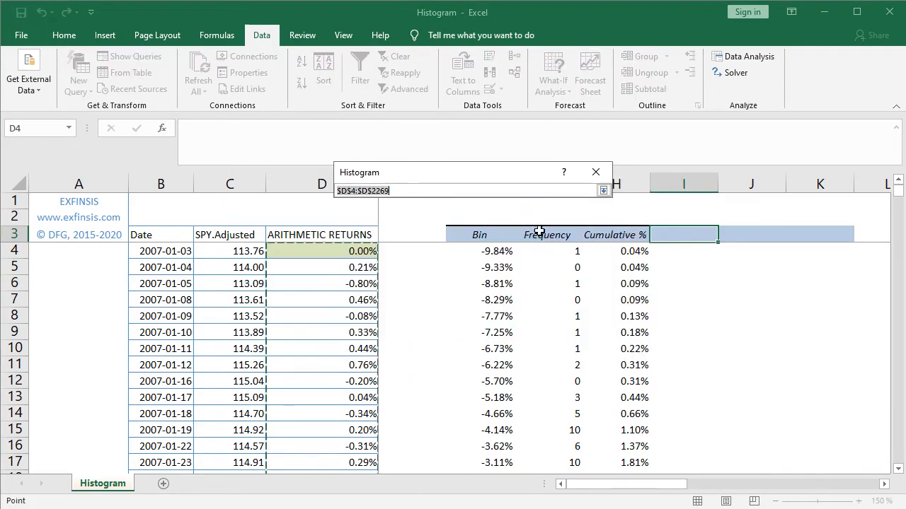
{"action": "left_click", "coordinate": [345, 237]}
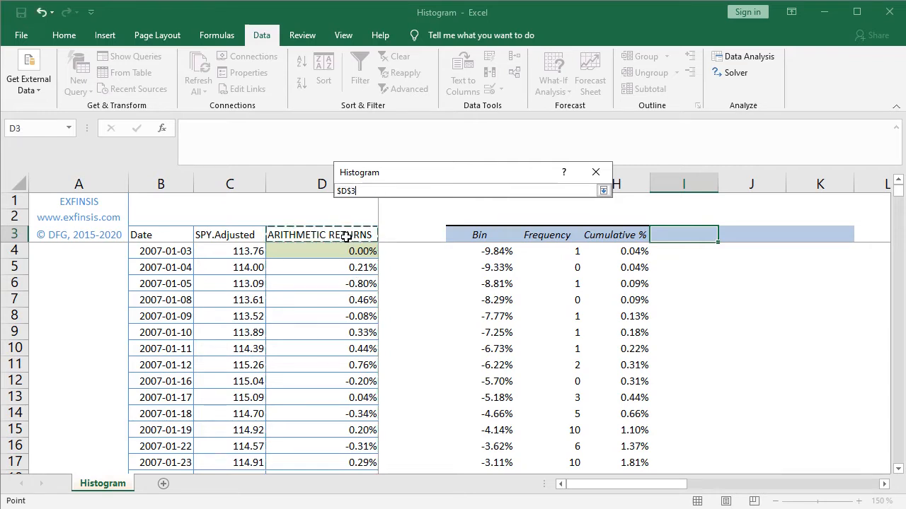
{"action": "key", "text": "Down"}
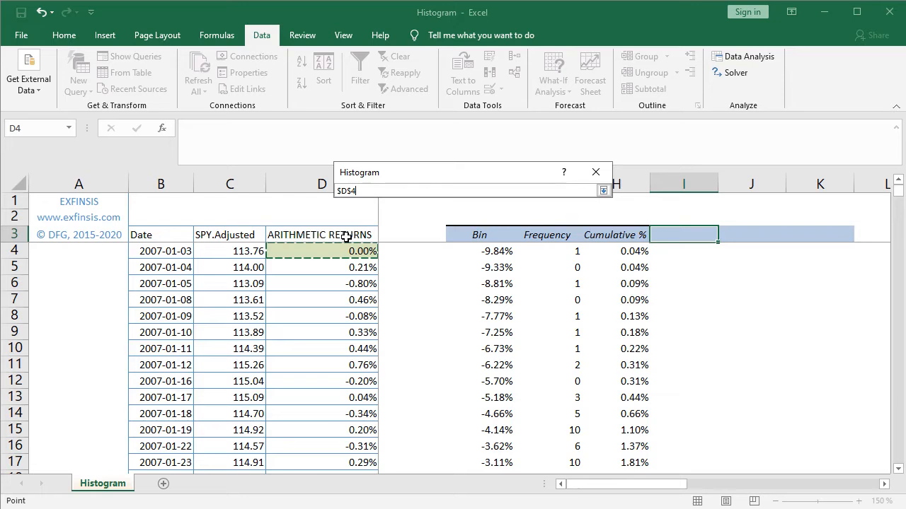
{"action": "key", "text": "ctrl+shift+Down"}
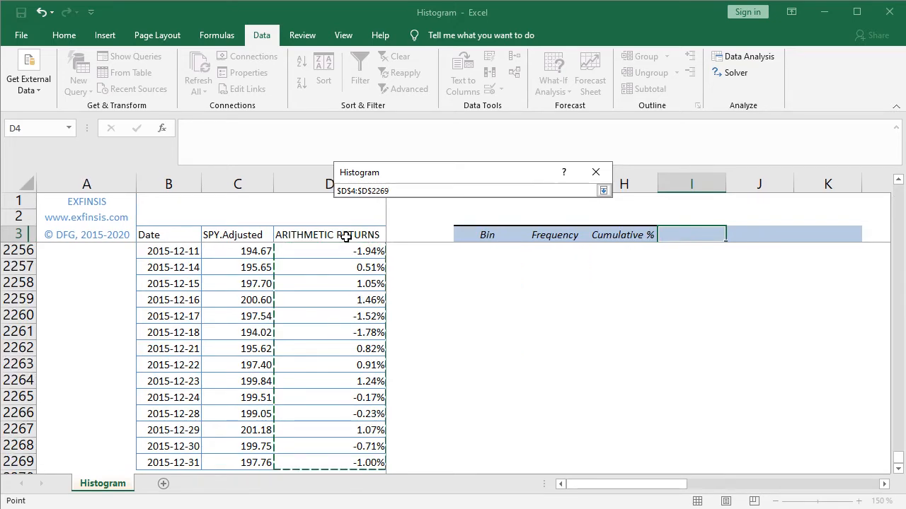
{"action": "left_click", "coordinate": [603, 190]}
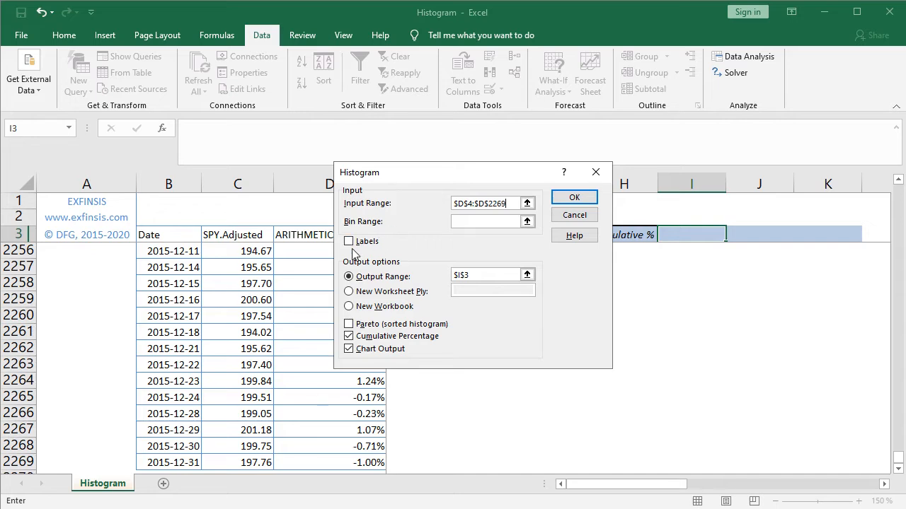
Step: Set the histogram's output range to $I$3 and generate the frequency table and chart with cumulative percentages
{"action": "left_click", "coordinate": [526, 274]}
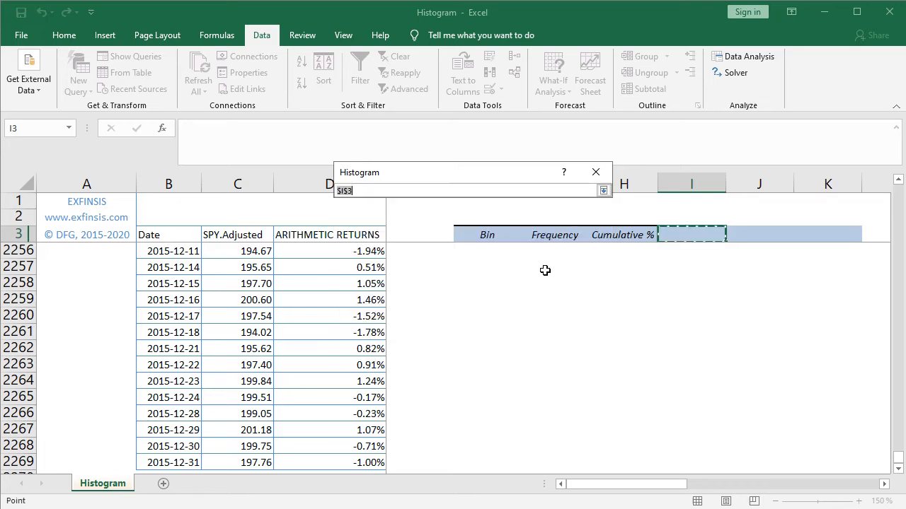
{"action": "left_click", "coordinate": [692, 234]}
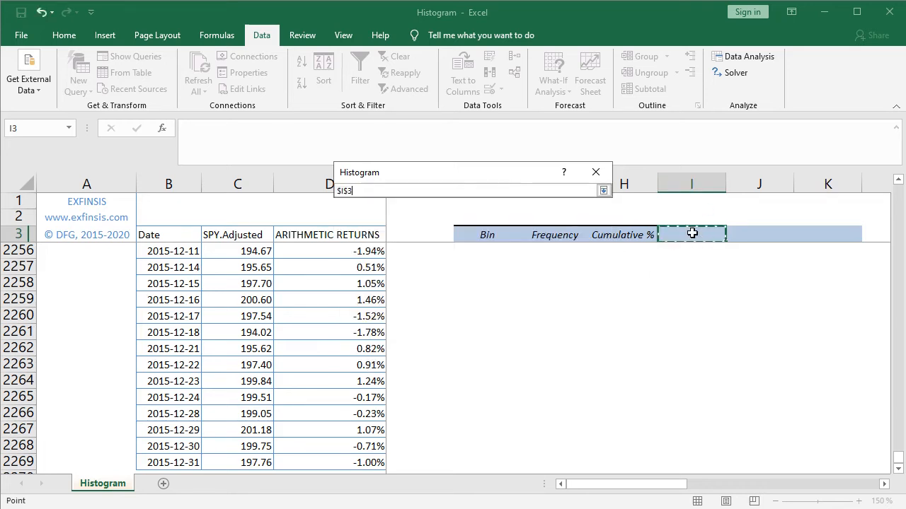
{"action": "left_click", "coordinate": [604, 191]}
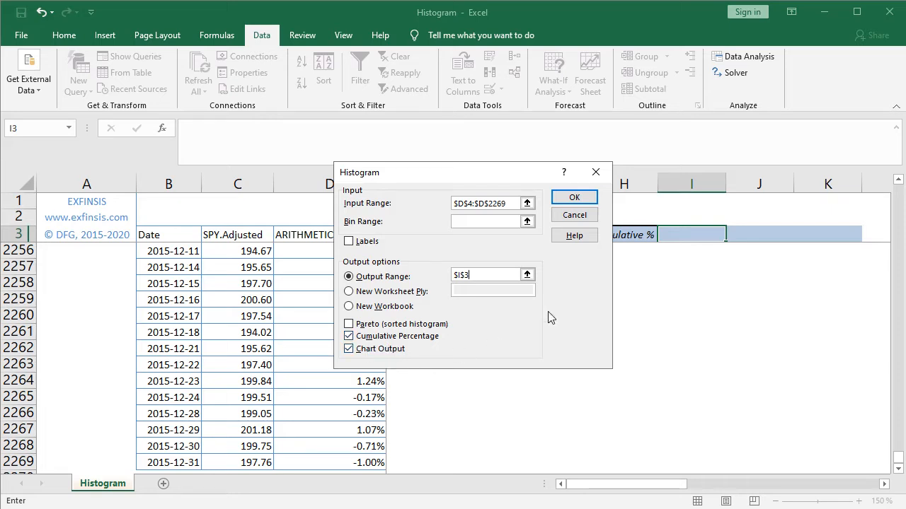
{"action": "left_click", "coordinate": [590, 199]}
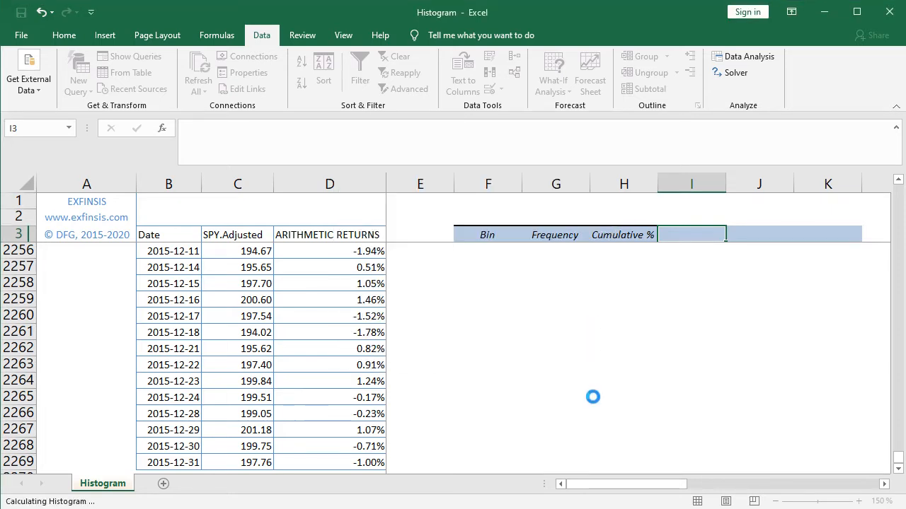
Step: Copy the formatting of the existing frequency table in F3:H51 onto the new table in I3:K51
{"action": "left_click", "coordinate": [687, 238]}
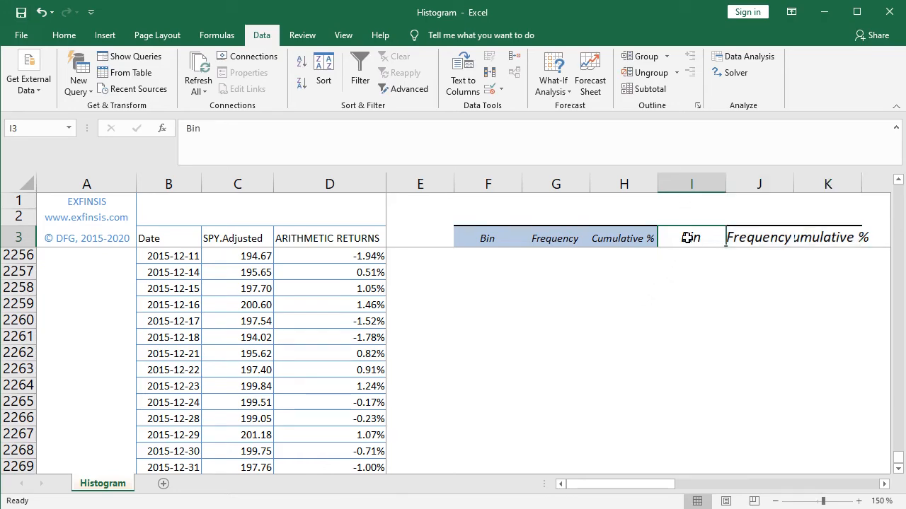
{"action": "key", "text": "Down"}
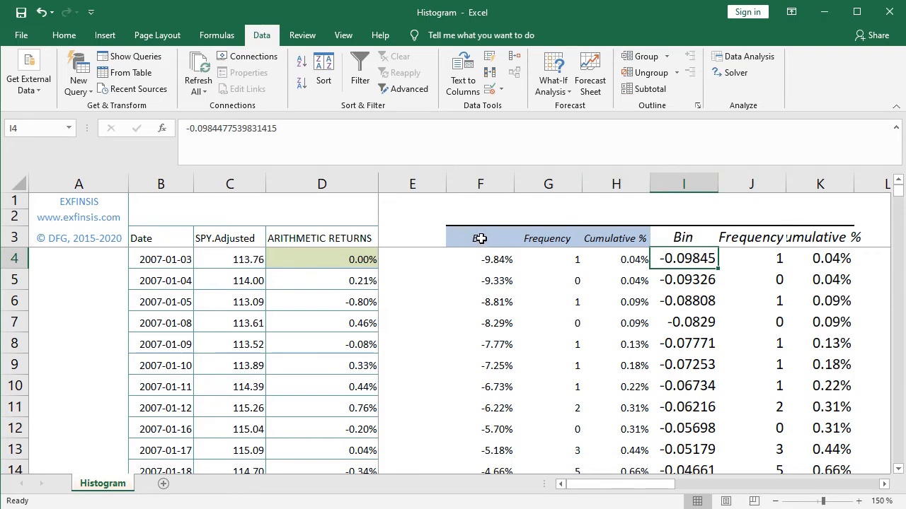
{"action": "left_click_drag", "start_coordinate": [481, 239], "coordinate": [632, 240]}
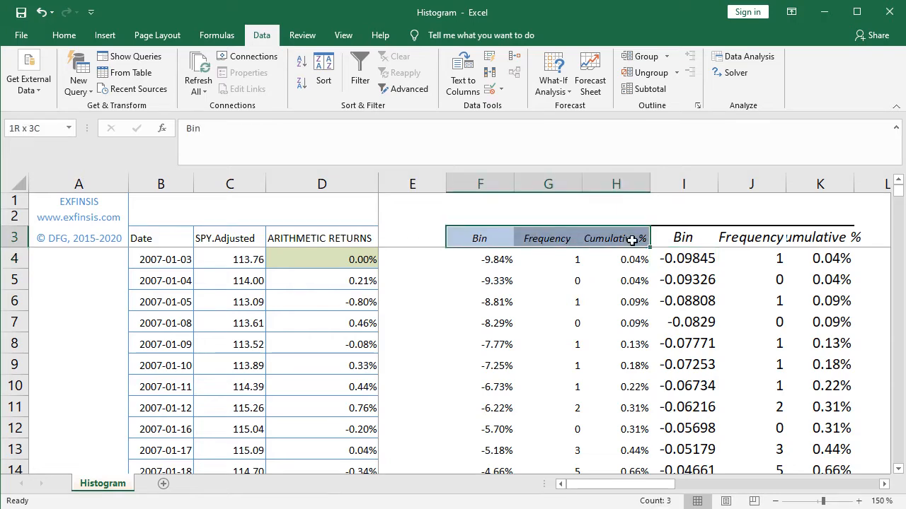
{"action": "left_click_drag", "start_coordinate": [632, 240], "coordinate": [624, 429]}
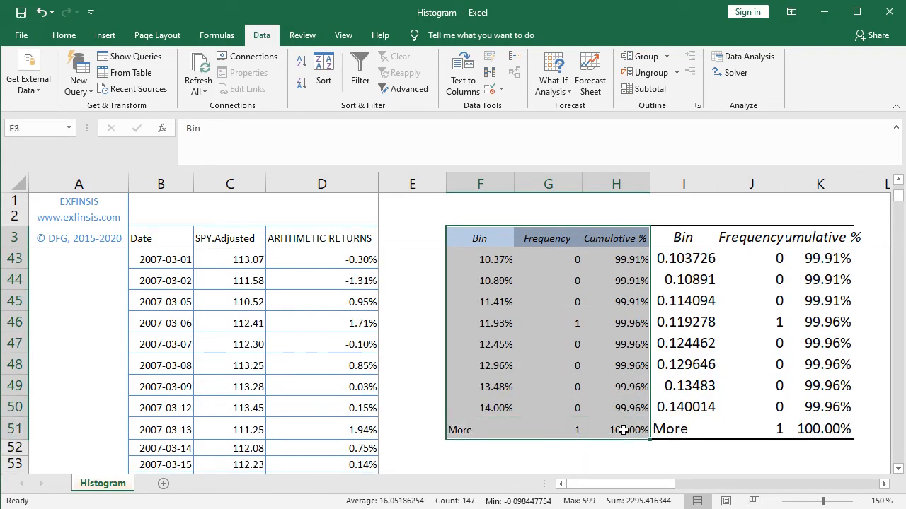
{"action": "left_click", "coordinate": [64, 35]}
{"action": "left_click", "coordinate": [44, 88]}
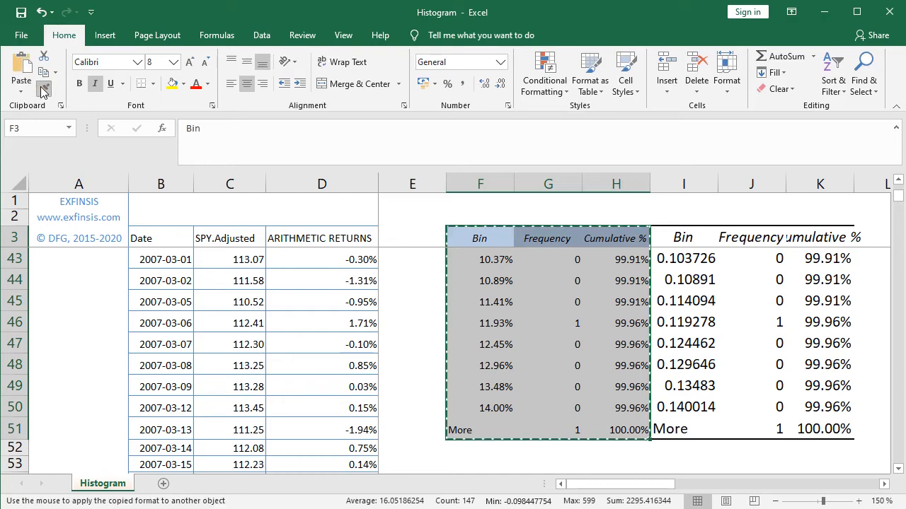
{"action": "left_click", "coordinate": [685, 239]}
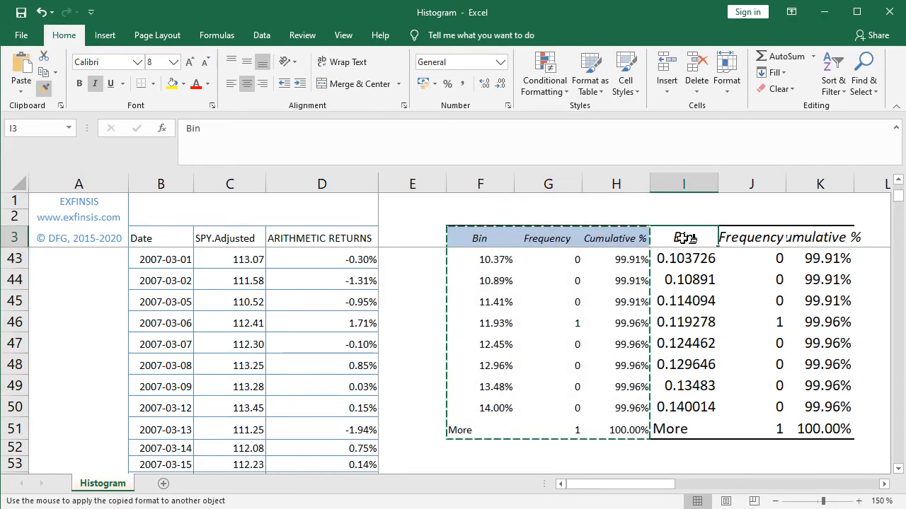
{"action": "mouse_move", "coordinate": [685, 238]}
{"action": "left_mouse_down"}
{"action": "mouse_move", "coordinate": [829, 236]}
{"action": "mouse_move", "coordinate": [807, 486]}
{"action": "mouse_move", "coordinate": [811, 404]}
{"action": "mouse_move", "coordinate": [814, 425]}
{"action": "left_mouse_up"}
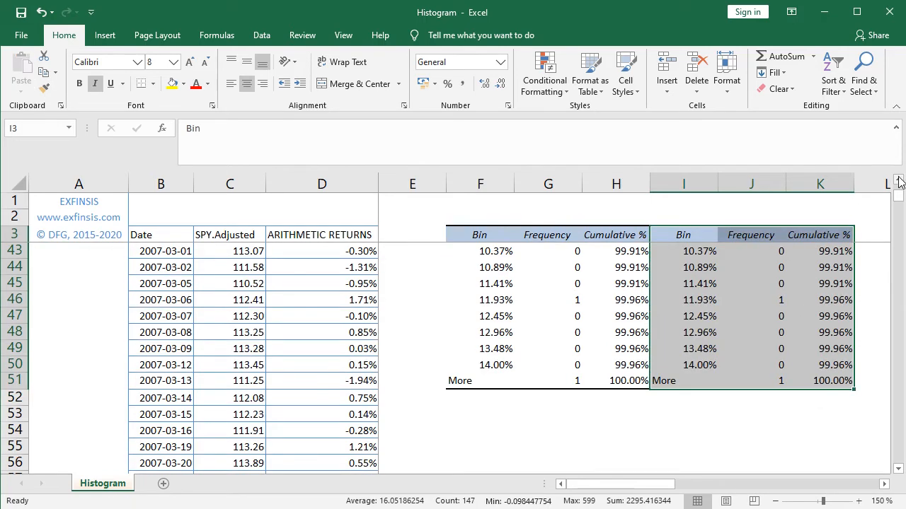
Step: Move the new histogram chart off the existing one, placing it directly beside its right edge with tops aligned at row 4
{"action": "left_click_drag", "start_coordinate": [899, 184], "coordinate": [899, 184]}
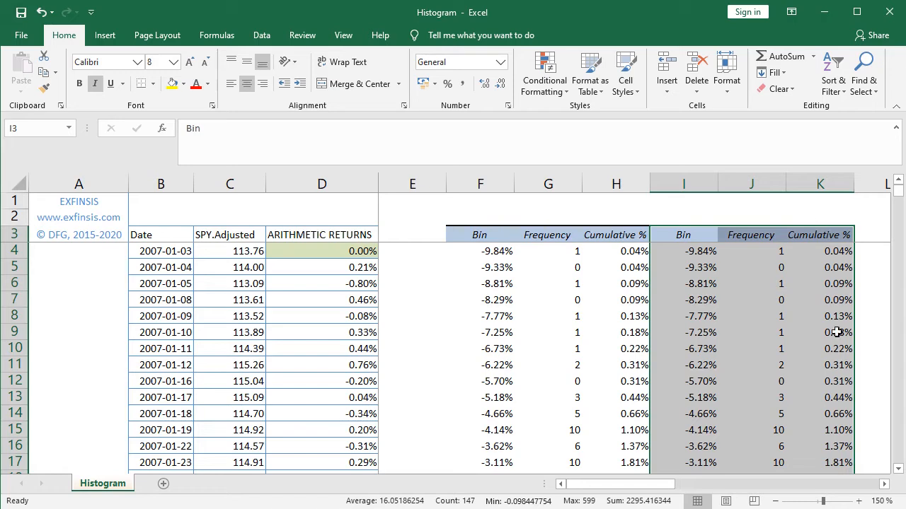
{"action": "left_click", "coordinate": [883, 484]}
{"action": "left_click", "coordinate": [884, 485]}
{"action": "left_click", "coordinate": [884, 485]}
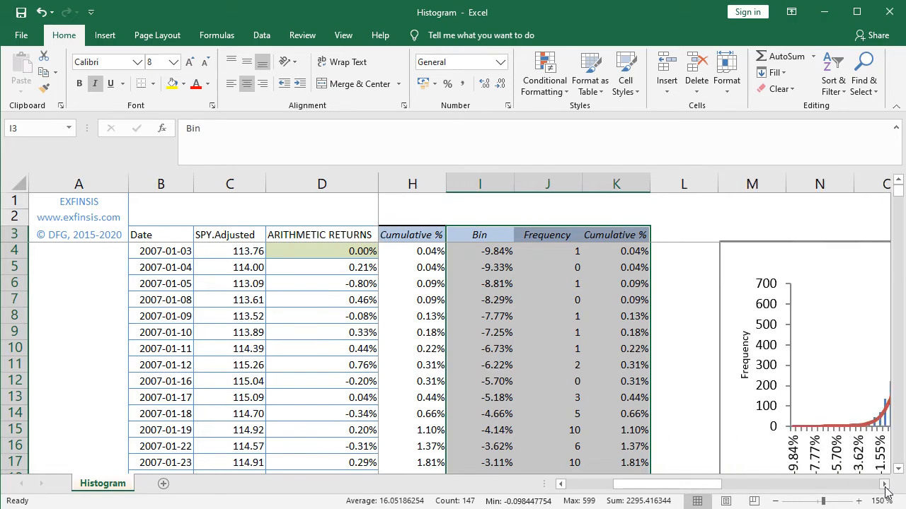
{"action": "left_click", "coordinate": [883, 485]}
{"action": "left_click", "coordinate": [884, 484]}
{"action": "left_click", "coordinate": [884, 484]}
{"action": "left_click", "coordinate": [884, 485]}
{"action": "left_click", "coordinate": [884, 485]}
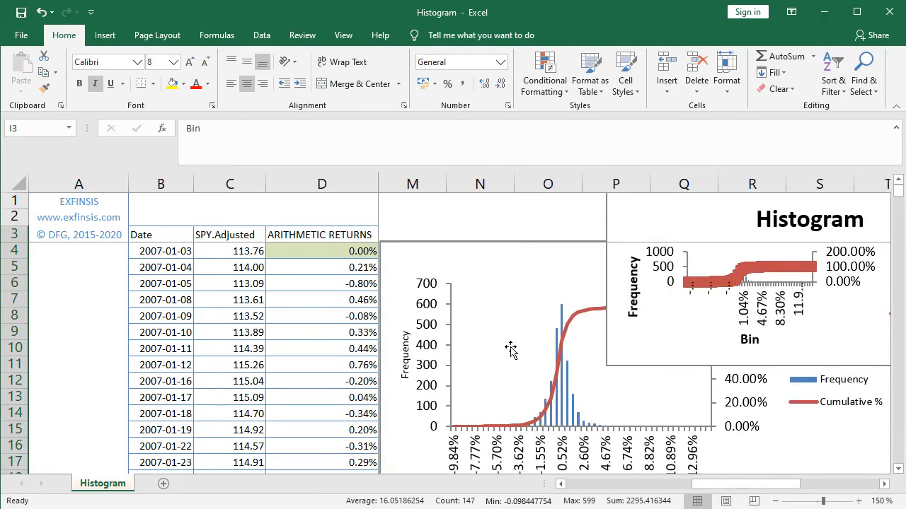
{"action": "left_click", "coordinate": [883, 484]}
{"action": "left_click", "coordinate": [884, 485]}
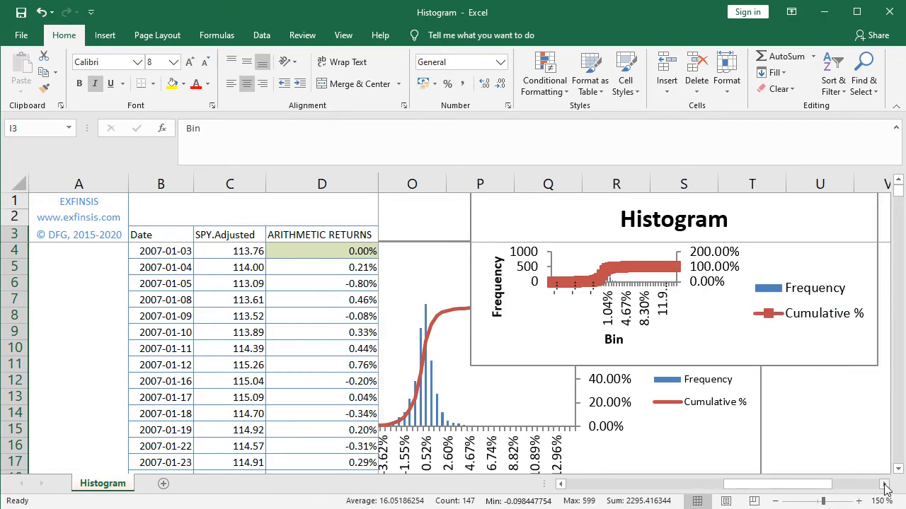
{"action": "left_click", "coordinate": [883, 485]}
{"action": "left_click", "coordinate": [883, 485]}
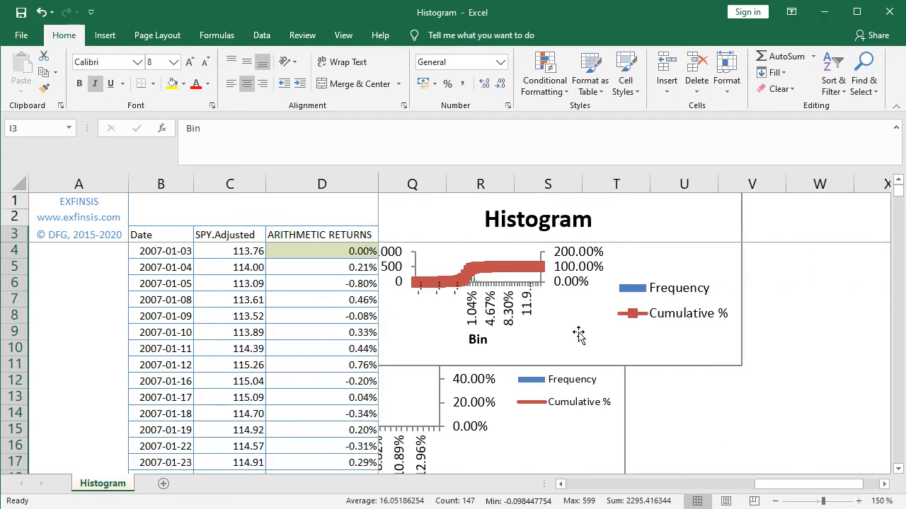
{"action": "left_click_drag", "start_coordinate": [576, 333], "coordinate": [868, 381]}
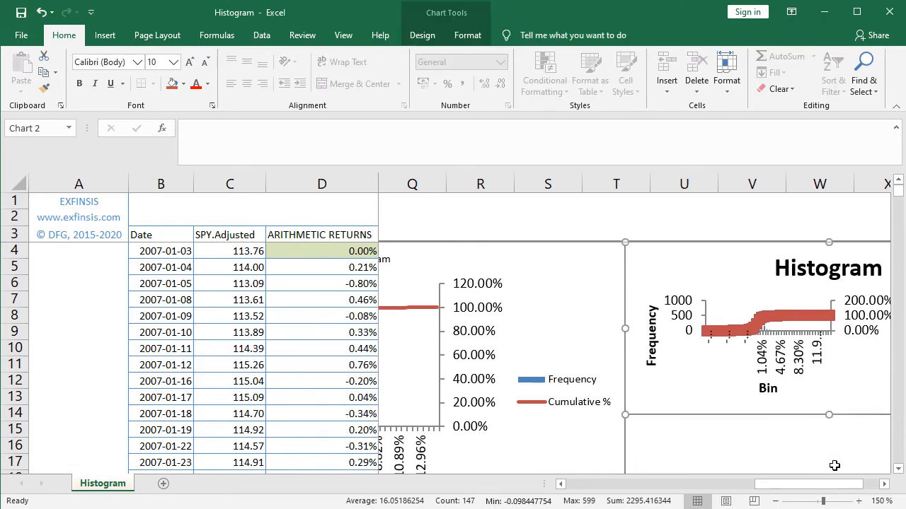
Step: Enlarge the new histogram chart to match the existing chart's height, extending it down to row 20 and across to column AA
{"action": "left_click", "coordinate": [776, 501]}
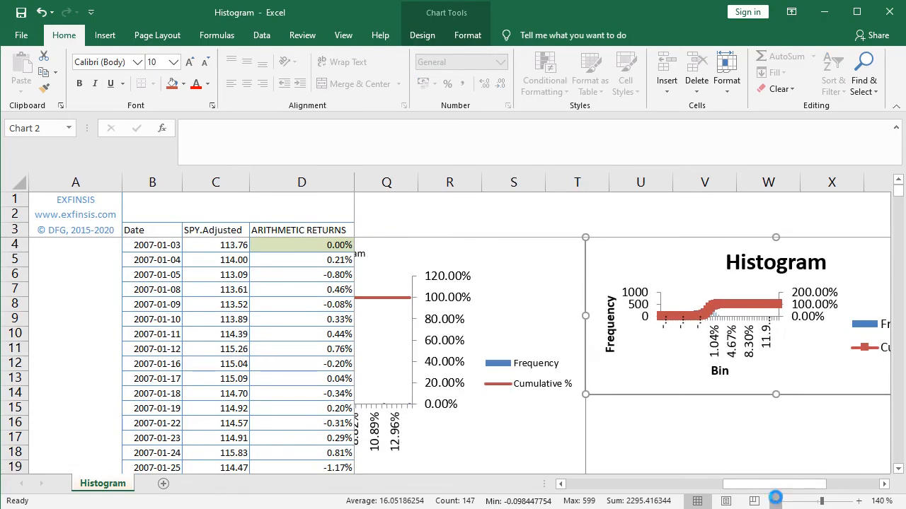
{"action": "left_click", "coordinate": [775, 501]}
{"action": "left_click", "coordinate": [775, 501]}
{"action": "left_click", "coordinate": [776, 501]}
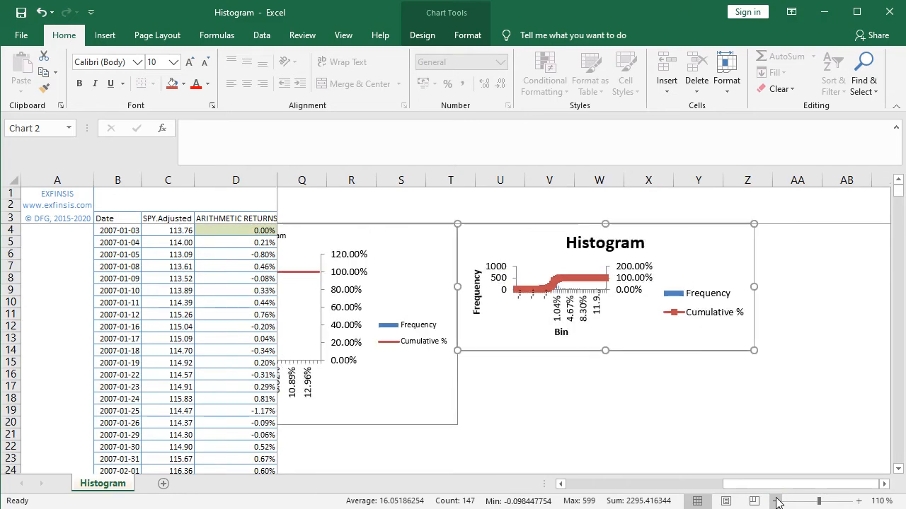
{"action": "left_click", "coordinate": [775, 501]}
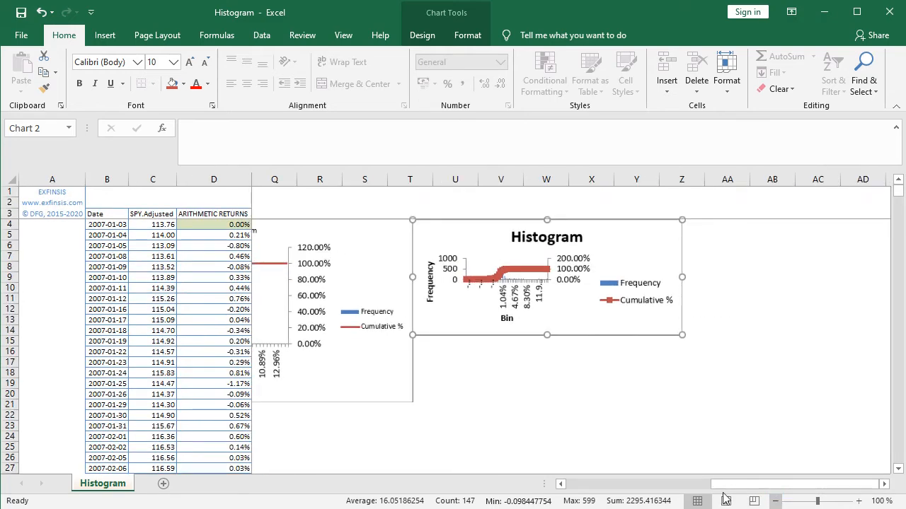
{"action": "left_click", "coordinate": [560, 484]}
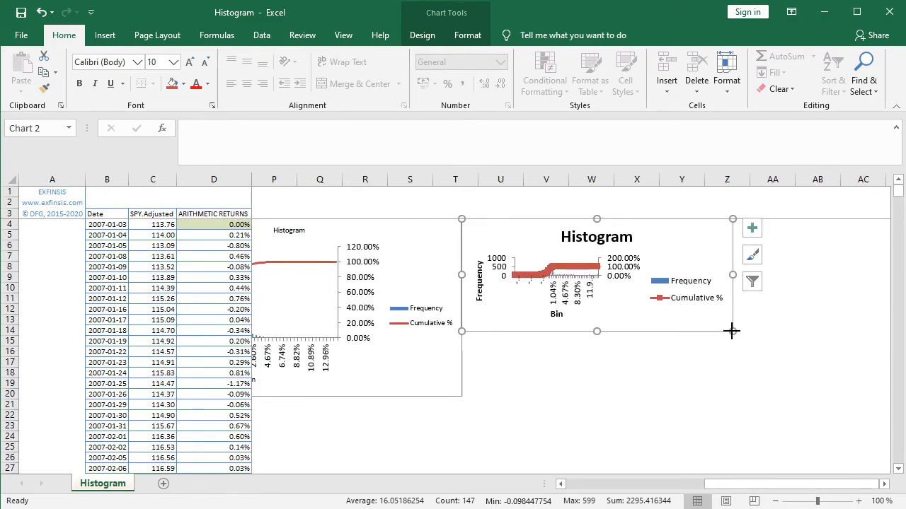
{"action": "left_click_drag", "start_coordinate": [733, 331], "coordinate": [790, 397]}
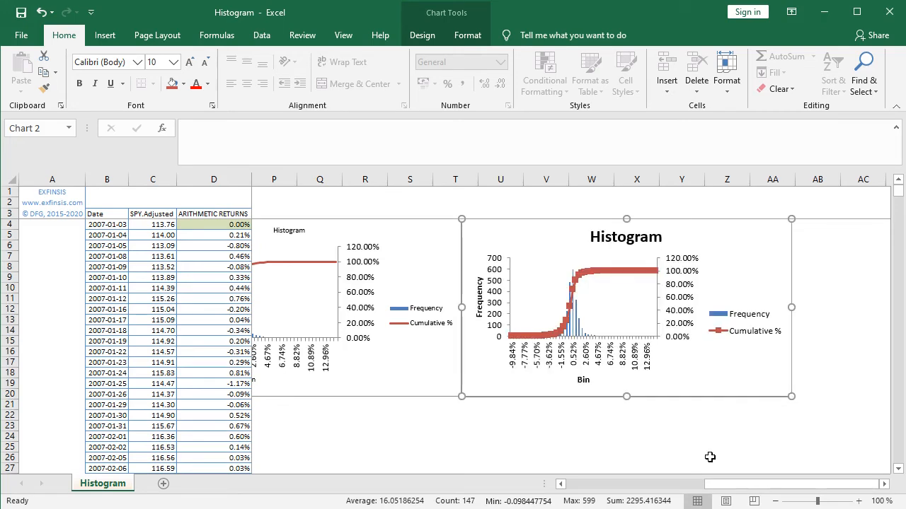
Step: Set the font size of the new chart's Histogram title to 8
{"action": "left_click", "coordinate": [560, 484]}
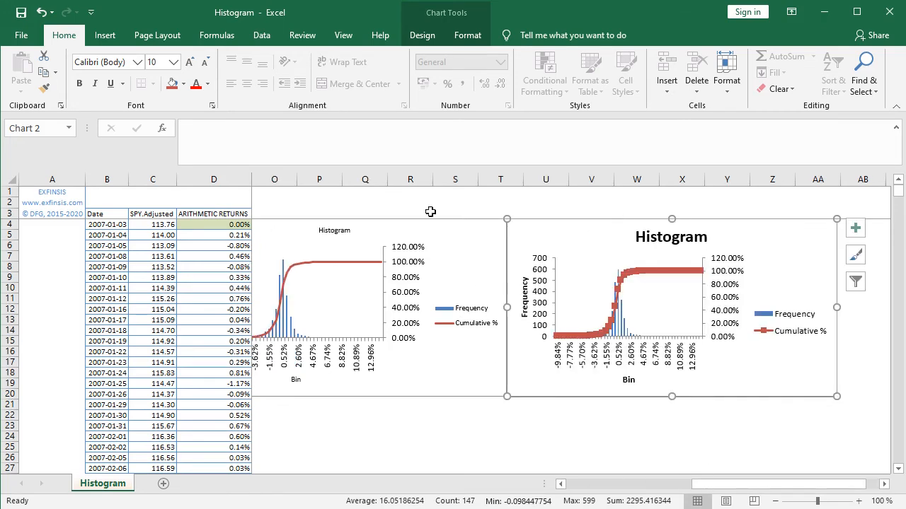
{"action": "left_click", "coordinate": [669, 240]}
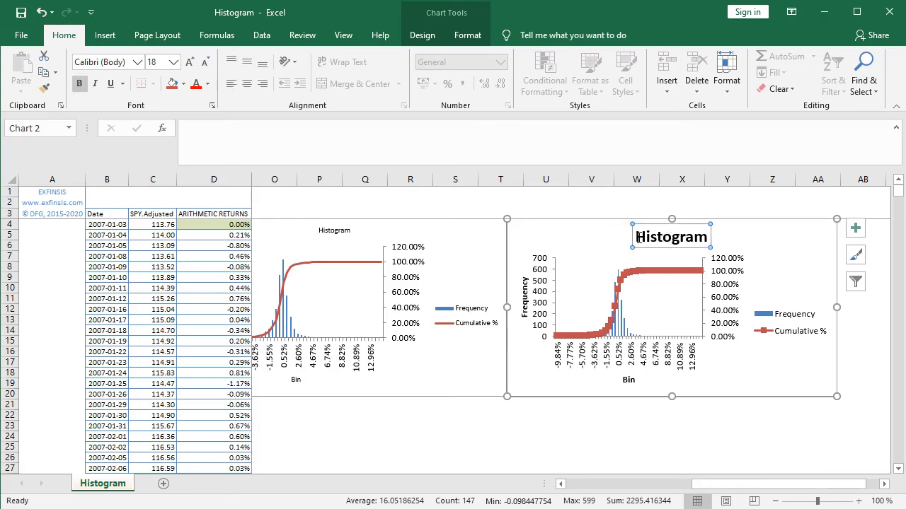
{"action": "left_click_drag", "start_coordinate": [638, 239], "coordinate": [709, 237]}
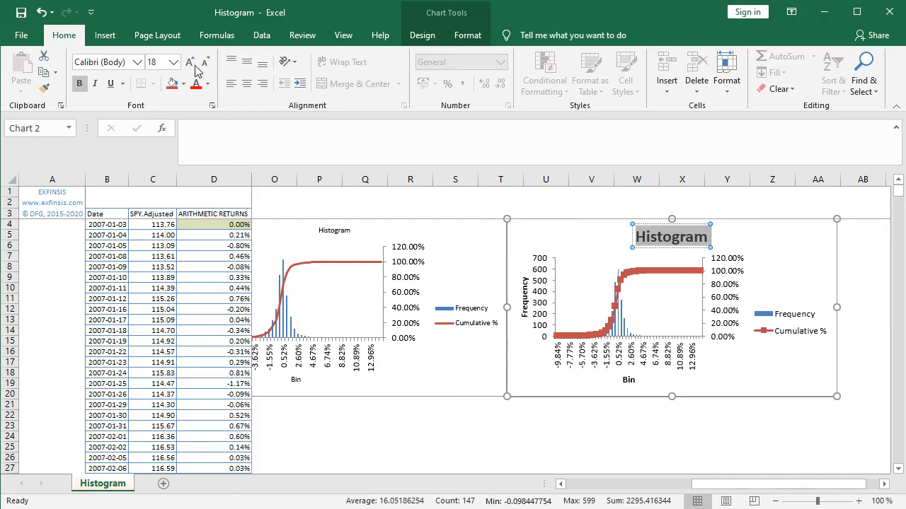
{"action": "left_click", "coordinate": [173, 62]}
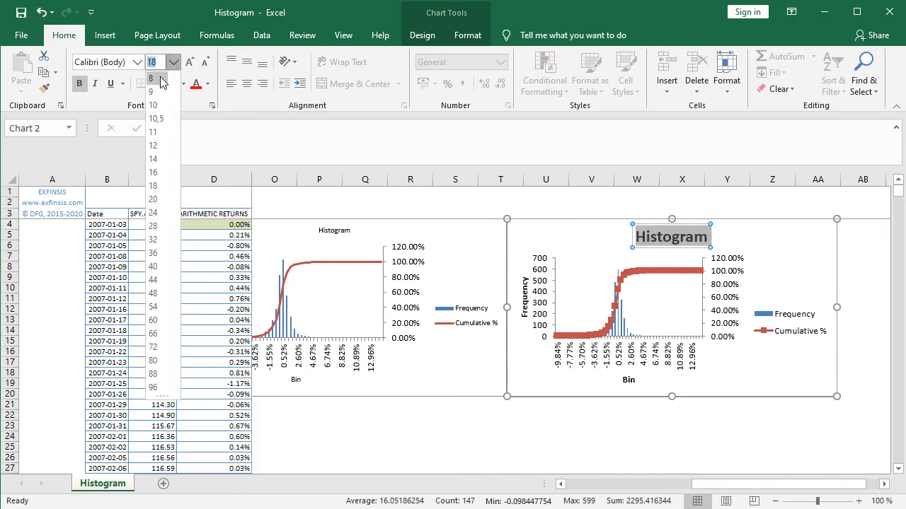
{"action": "left_click", "coordinate": [151, 78]}
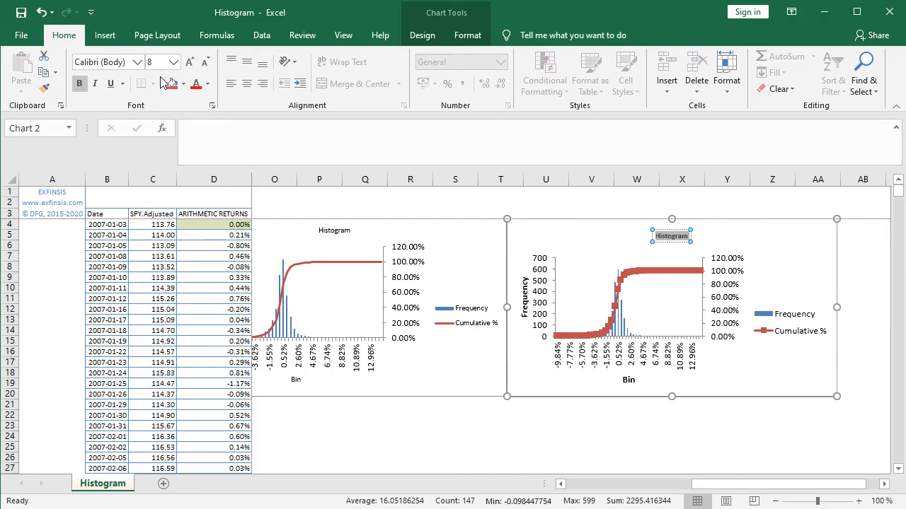
Step: Set the font size of the new chart's Frequency axis title to 8
{"action": "left_click", "coordinate": [525, 313]}
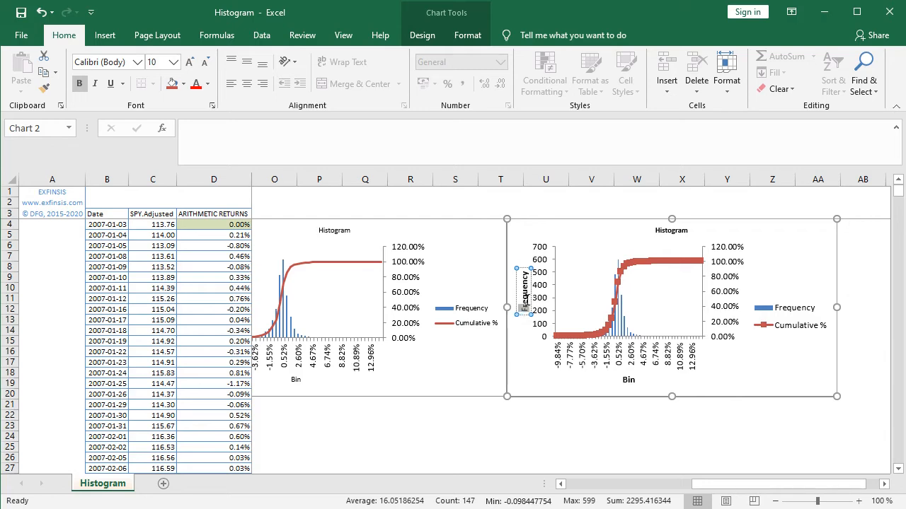
{"action": "left_click_drag", "start_coordinate": [525, 302], "coordinate": [526, 269]}
{"action": "left_click", "coordinate": [174, 61]}
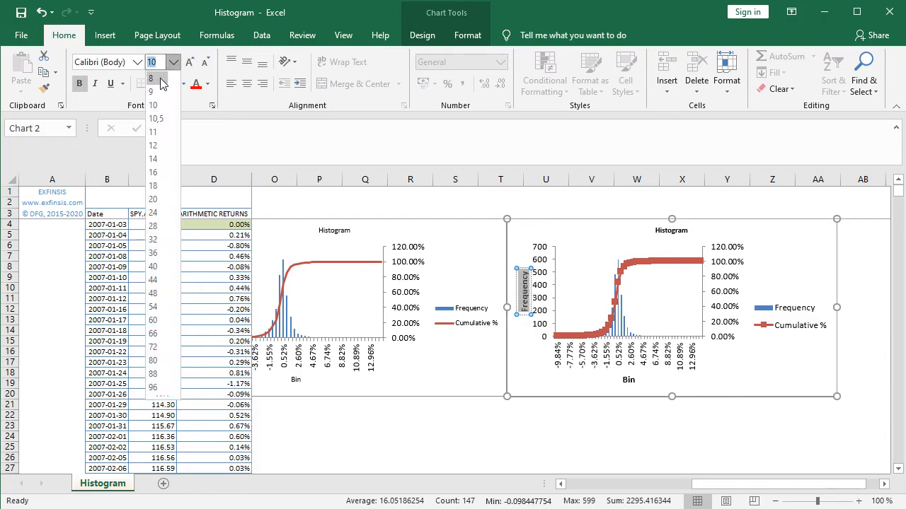
{"action": "left_click", "coordinate": [160, 79]}
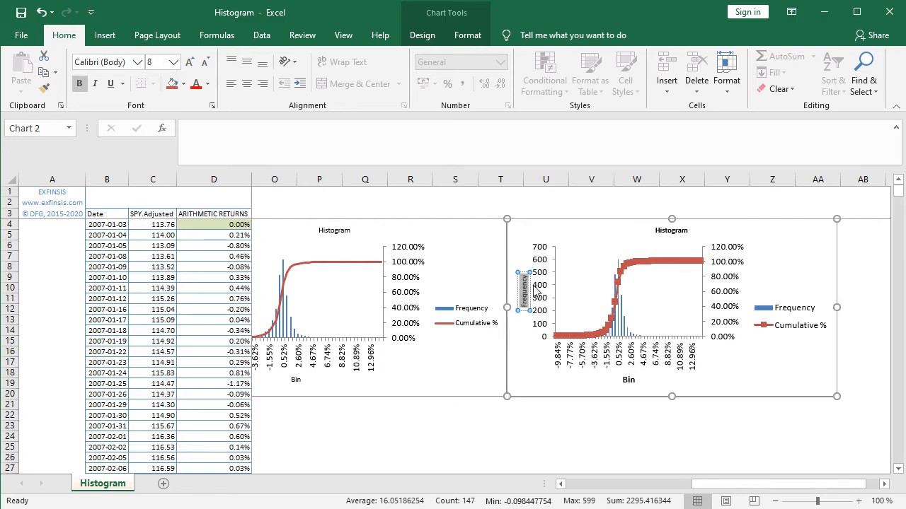
Step: Set the font size of the new chart's Bin axis title to 8
{"action": "left_click", "coordinate": [627, 383]}
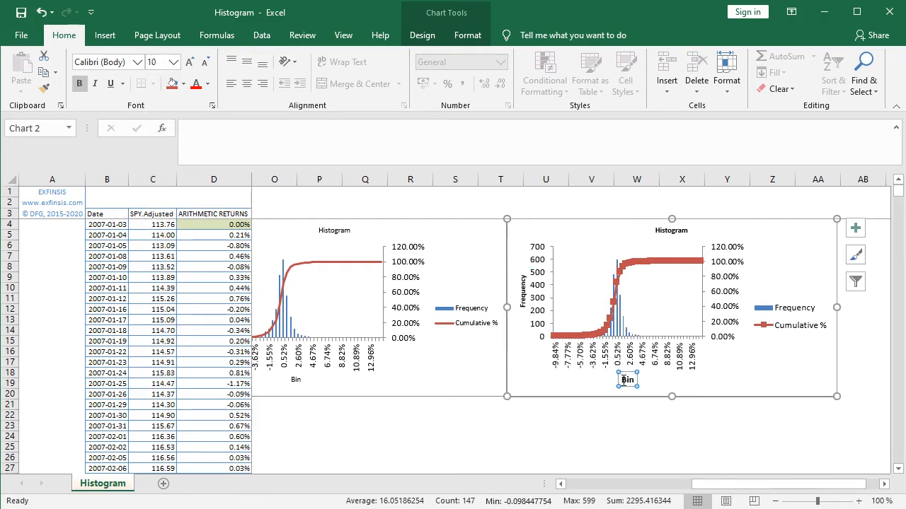
{"action": "double_click", "coordinate": [625, 380]}
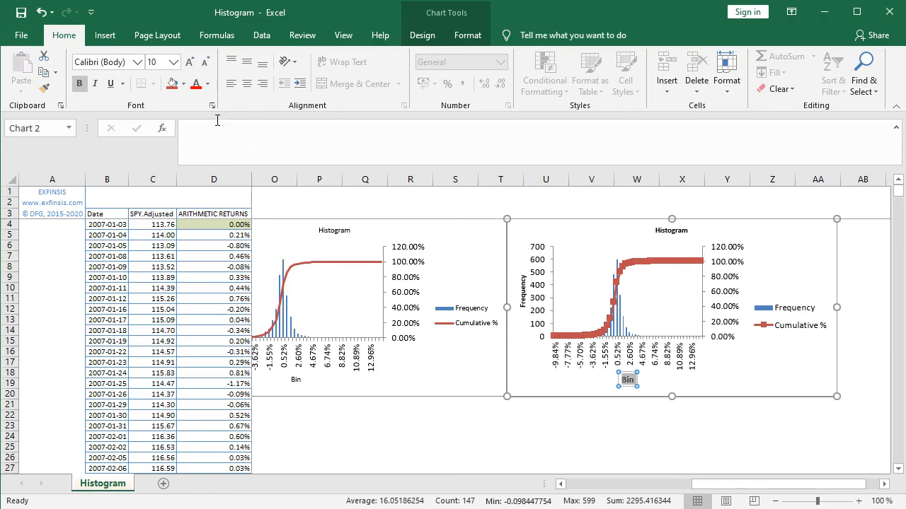
{"action": "left_click", "coordinate": [171, 62]}
{"action": "left_click", "coordinate": [150, 78]}
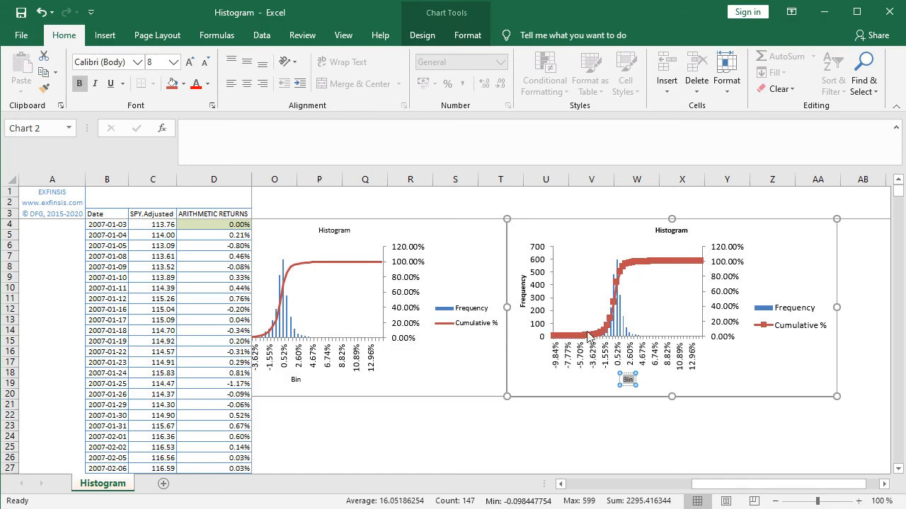
Step: Remove the markers from the Cumulative % series in the new histogram chart by setting its marker option to None
{"action": "left_click", "coordinate": [670, 260]}
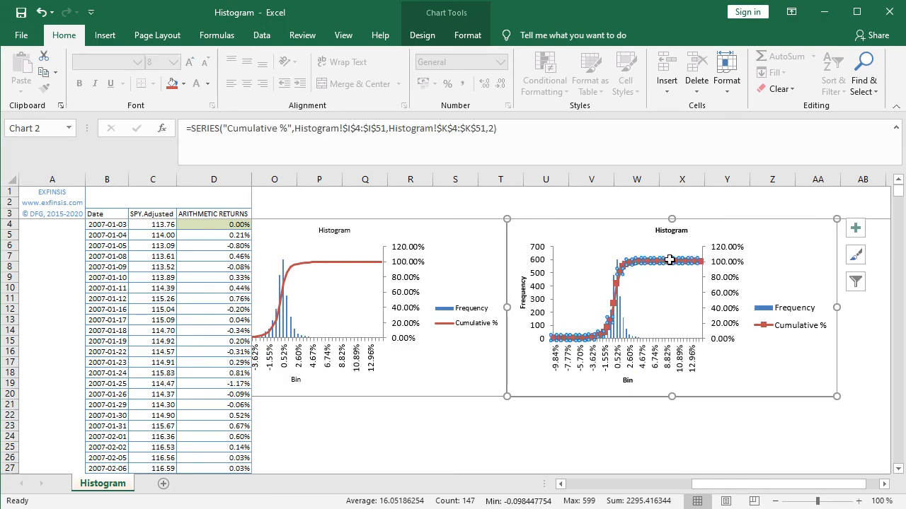
{"action": "right_click", "coordinate": [670, 261]}
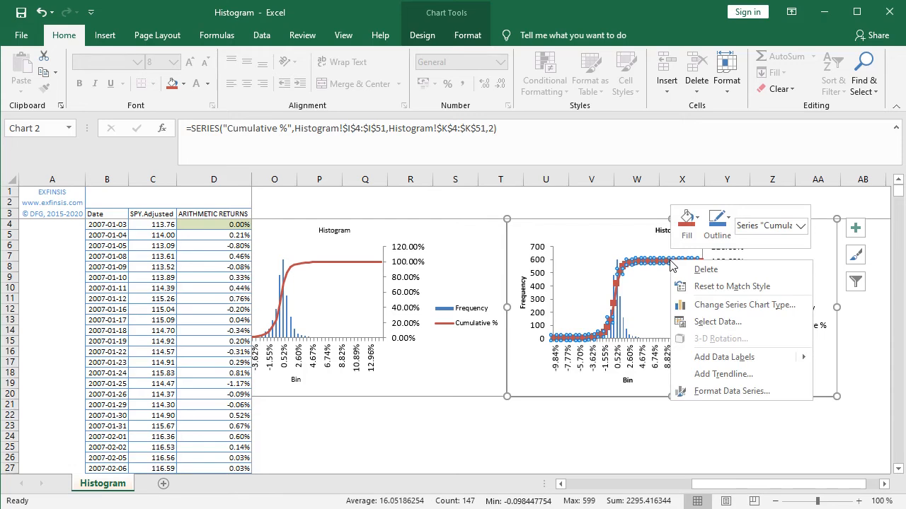
{"action": "left_click", "coordinate": [740, 391]}
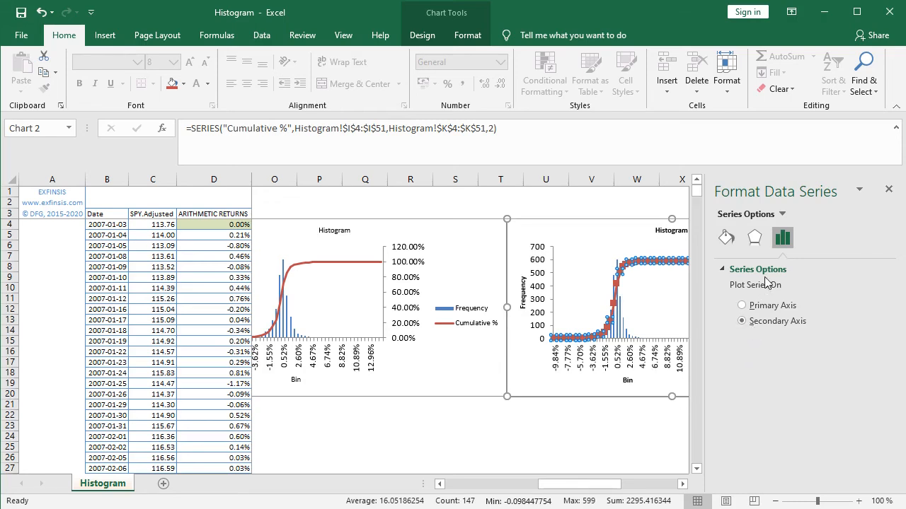
{"action": "left_click", "coordinate": [727, 238]}
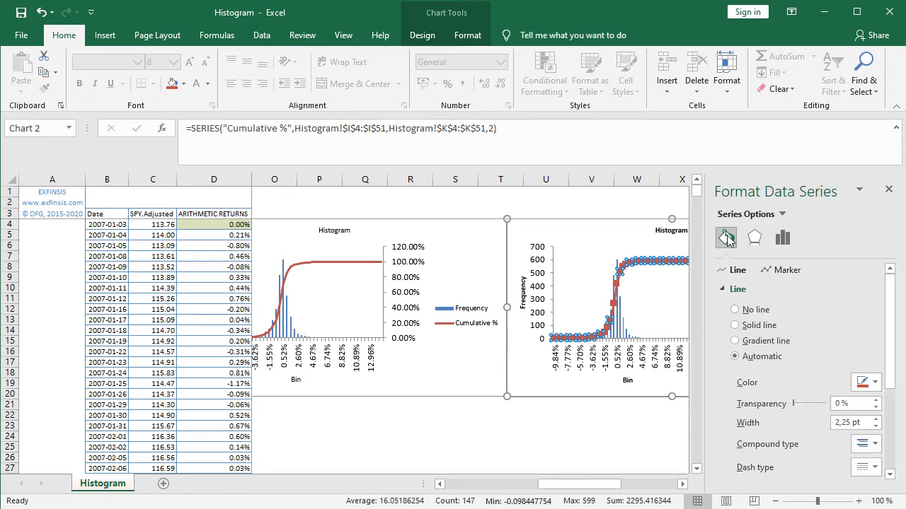
{"action": "left_click", "coordinate": [768, 273]}
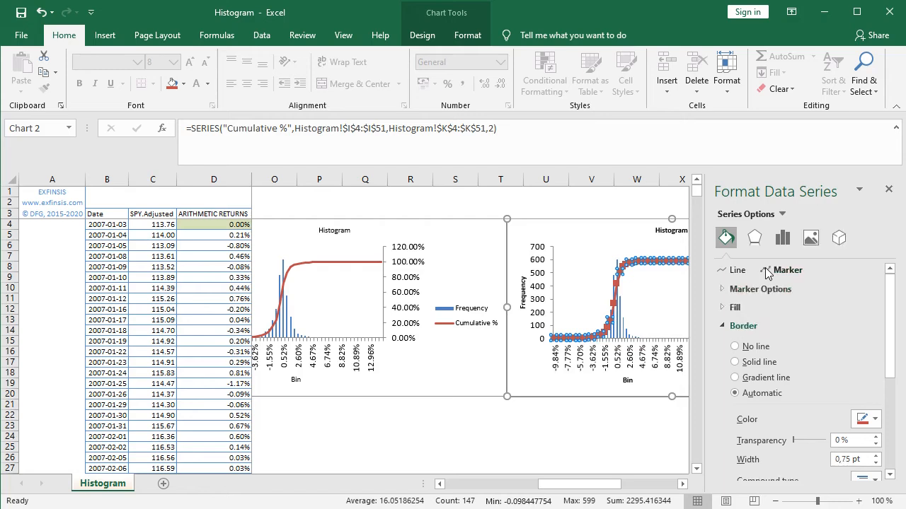
{"action": "left_click", "coordinate": [723, 290]}
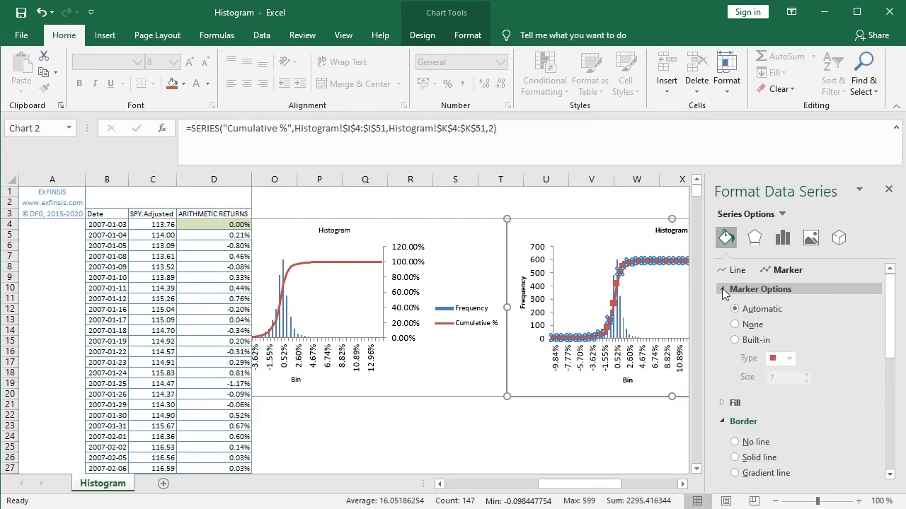
{"action": "left_click", "coordinate": [734, 324]}
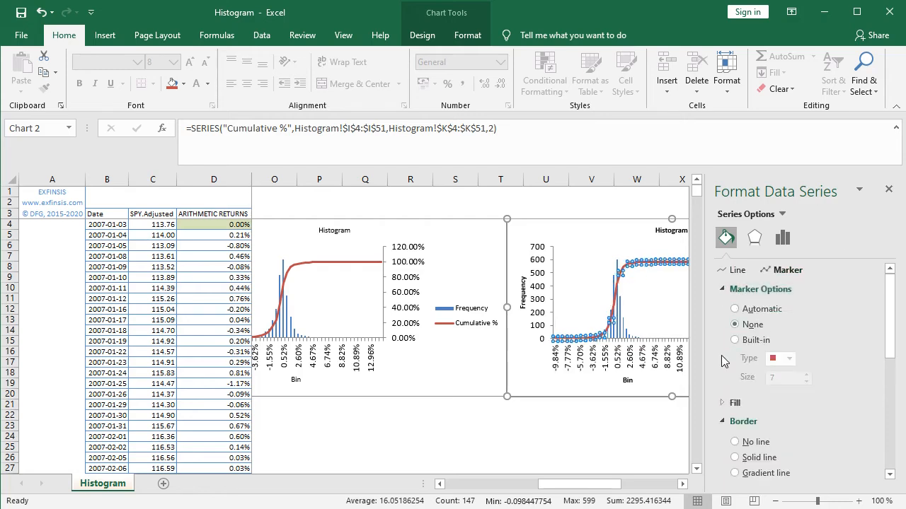
{"action": "left_click", "coordinate": [889, 189]}
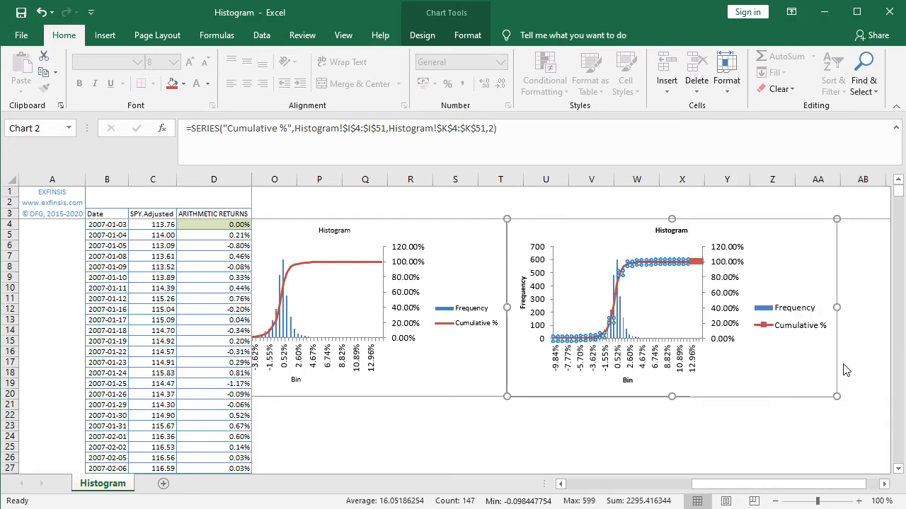
{"action": "left_click", "coordinate": [767, 370]}
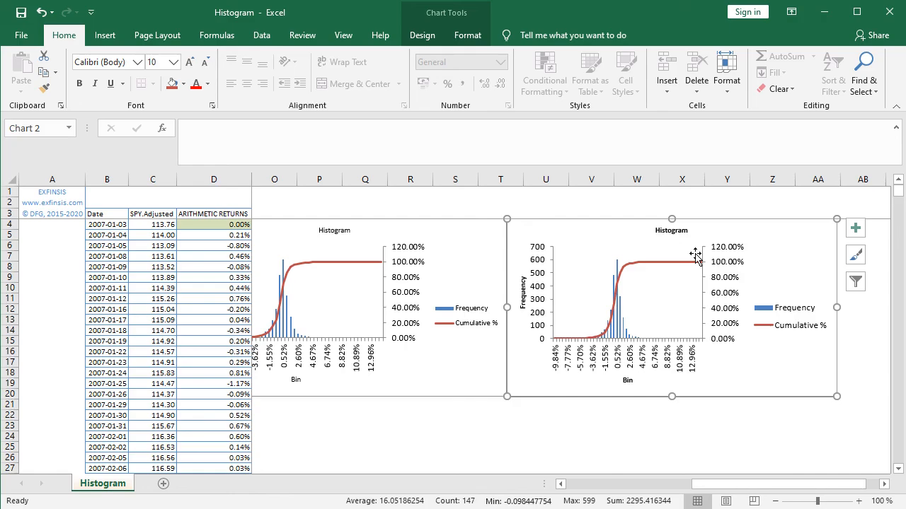
{"action": "key", "text": "alt+Tab"}
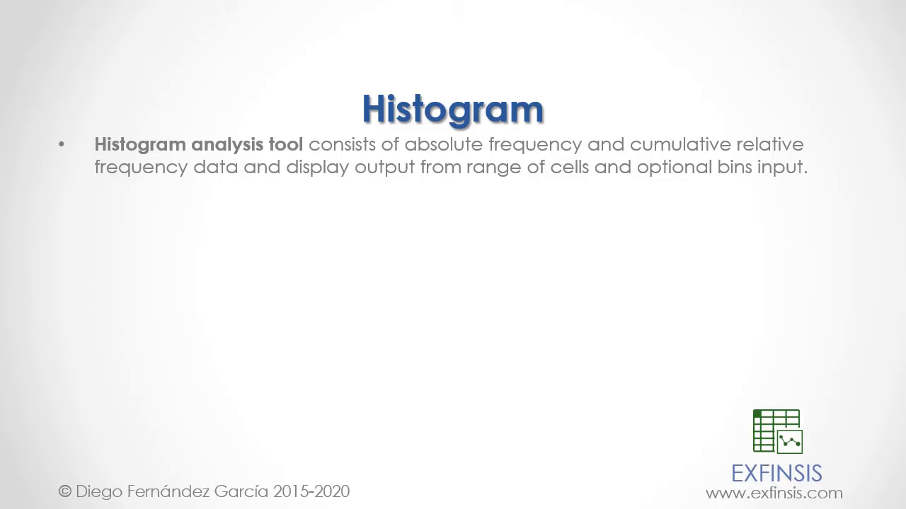